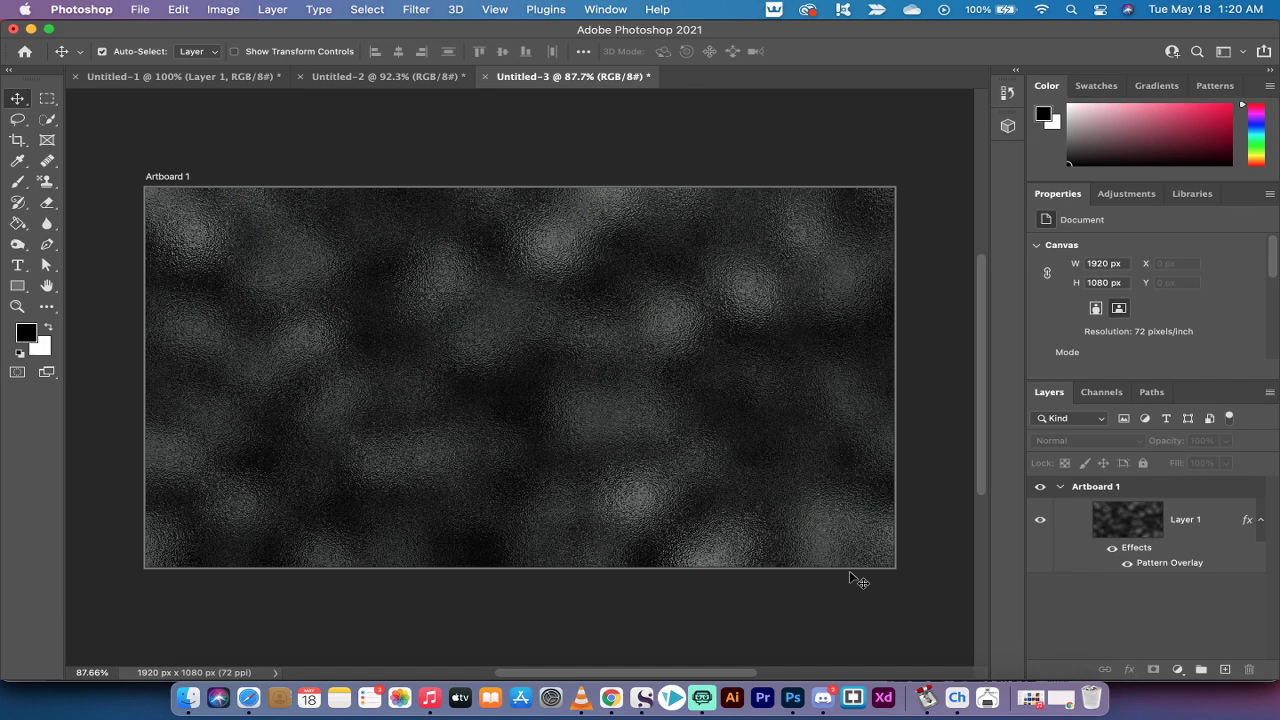
After comparing the Untitled-2 and Untitled-3 textures, create a transparent 1920×1080 px 72 ppi artboard document
click(355, 80)
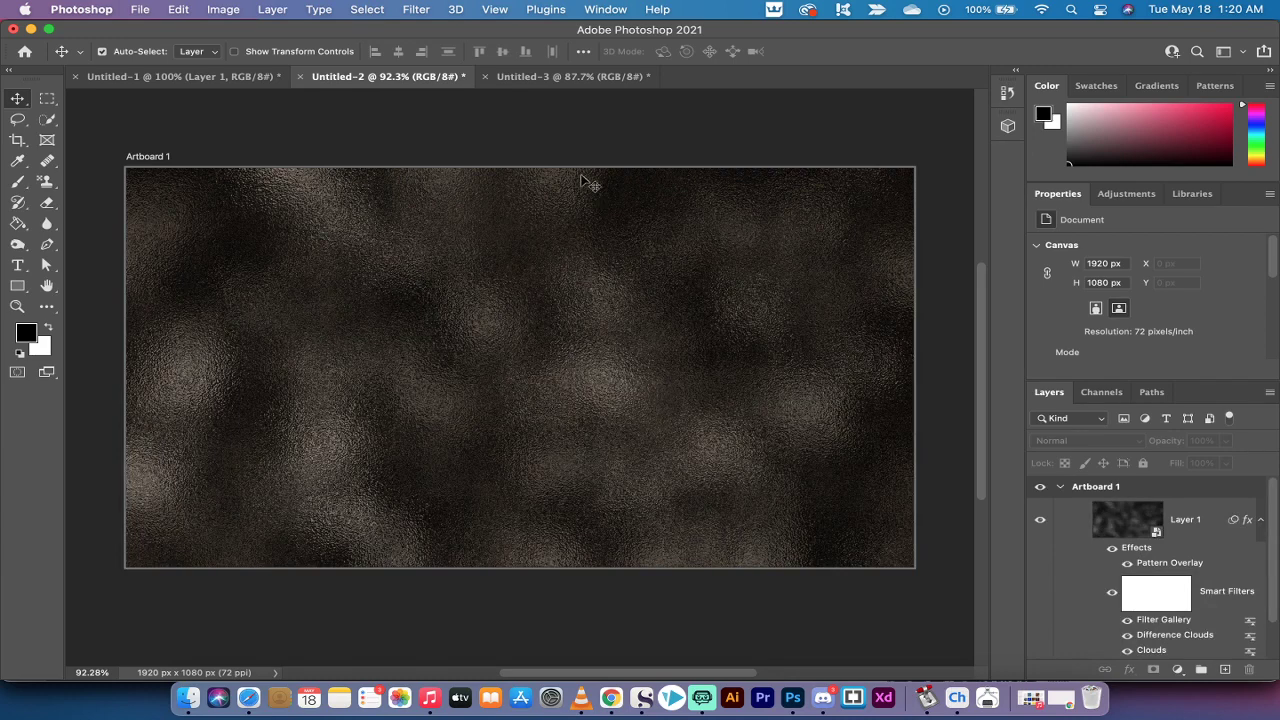
click(585, 81)
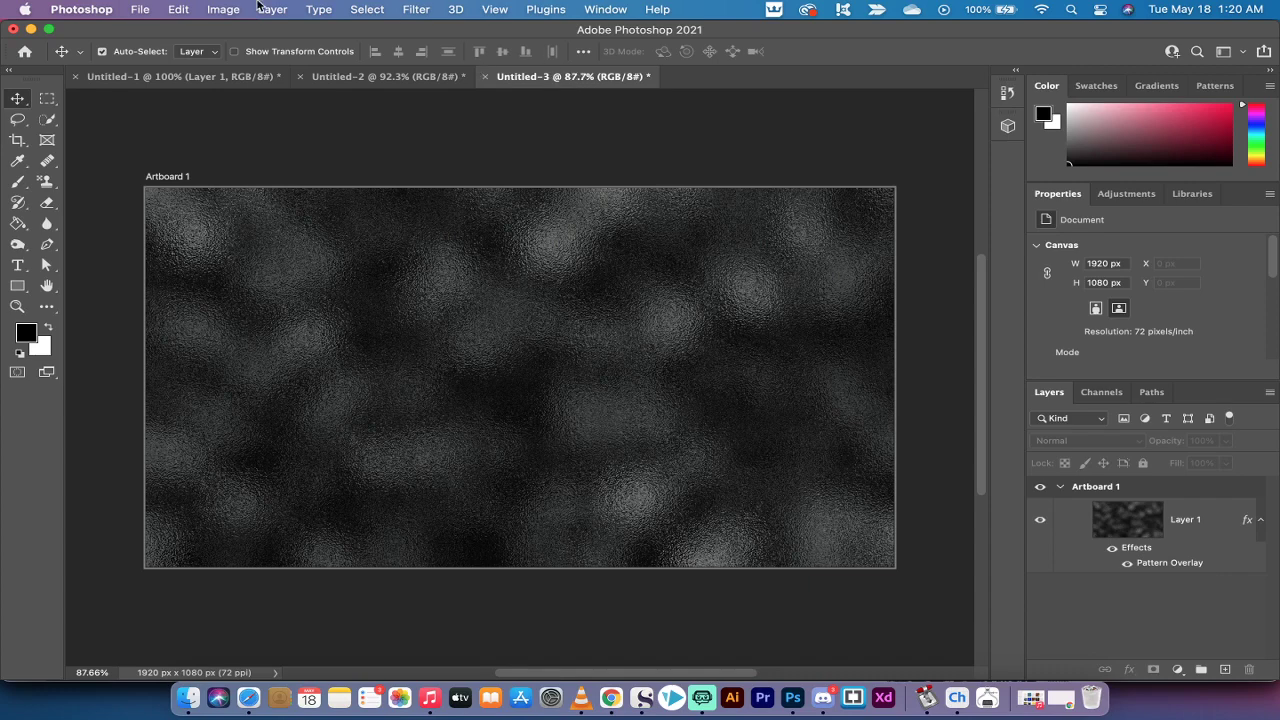
click(140, 9)
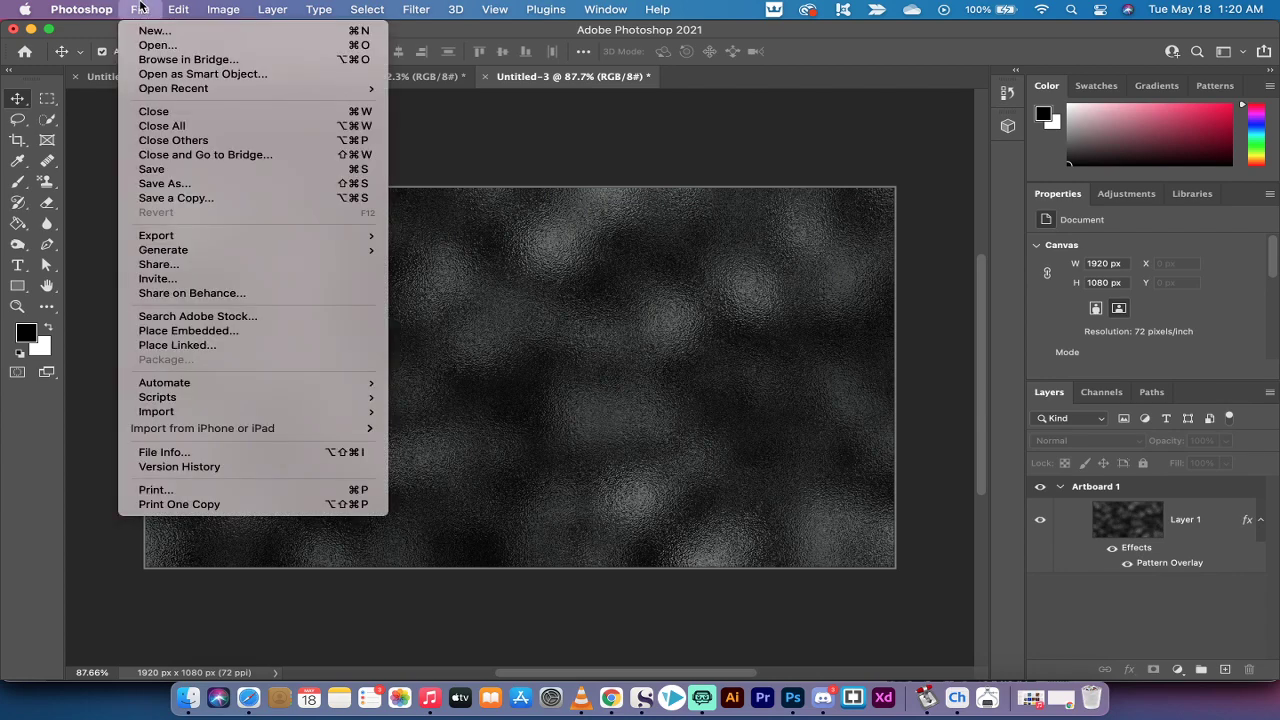
click(152, 31)
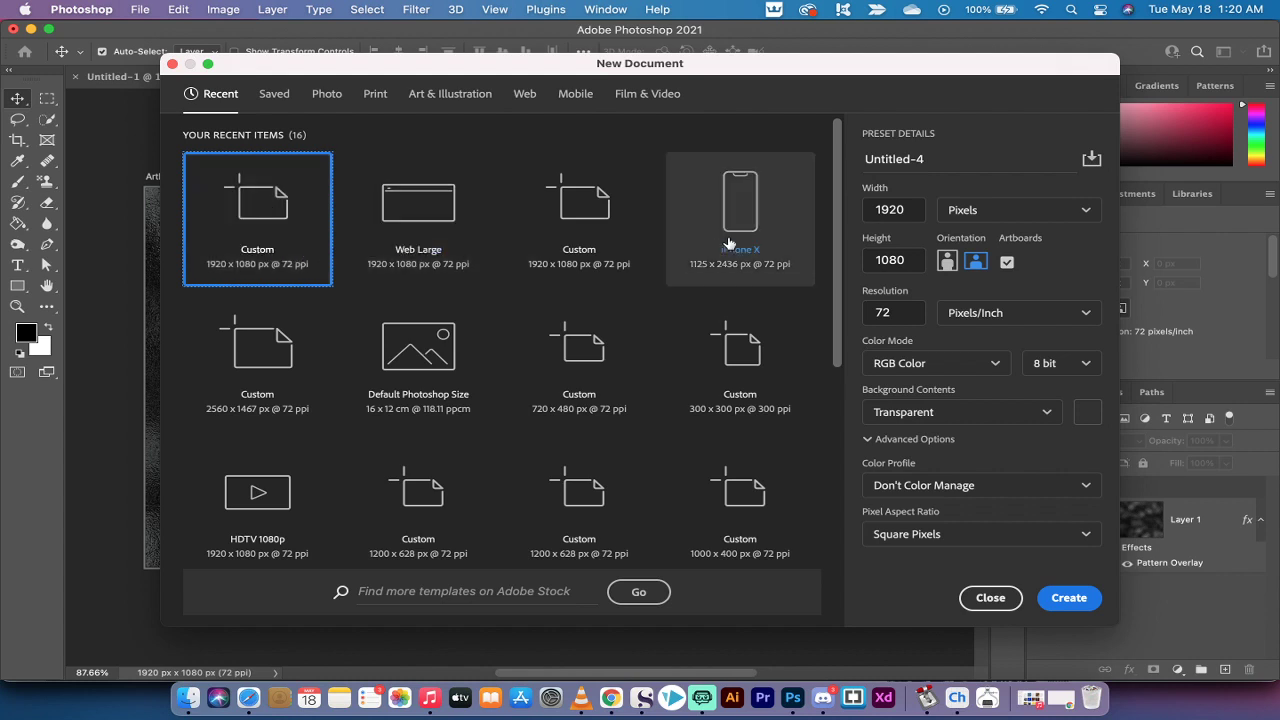
click(988, 418)
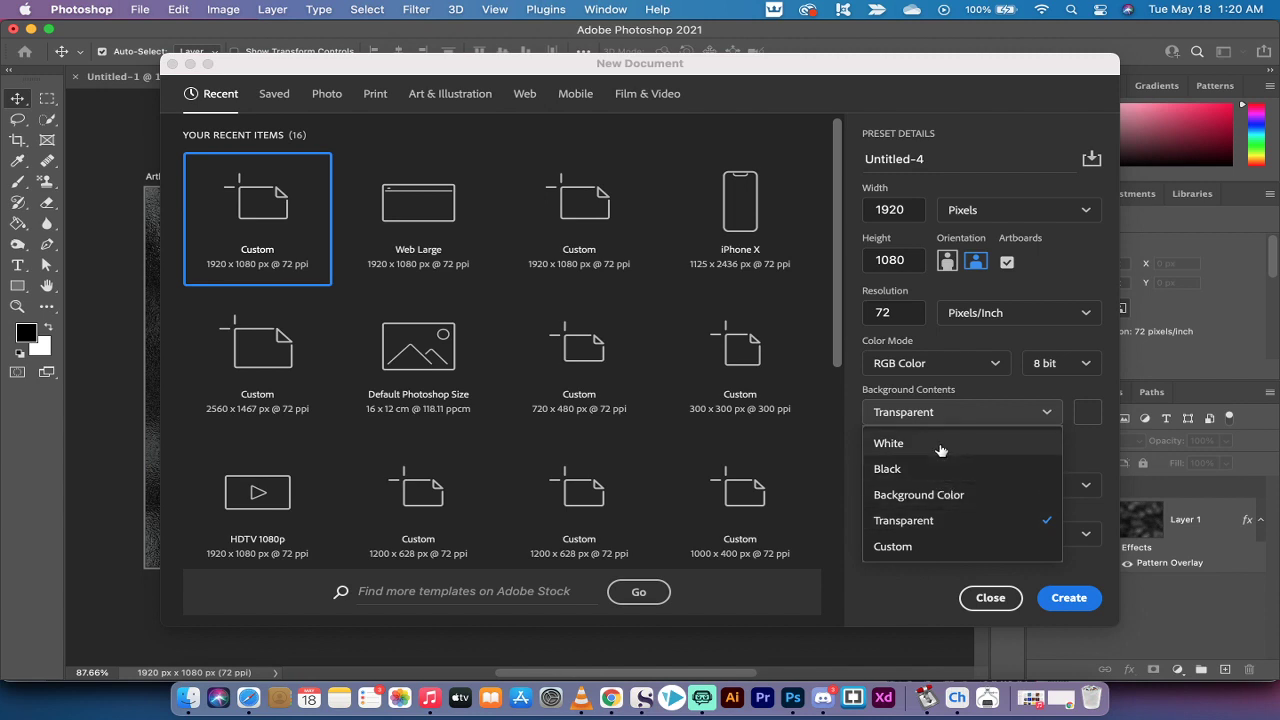
click(935, 521)
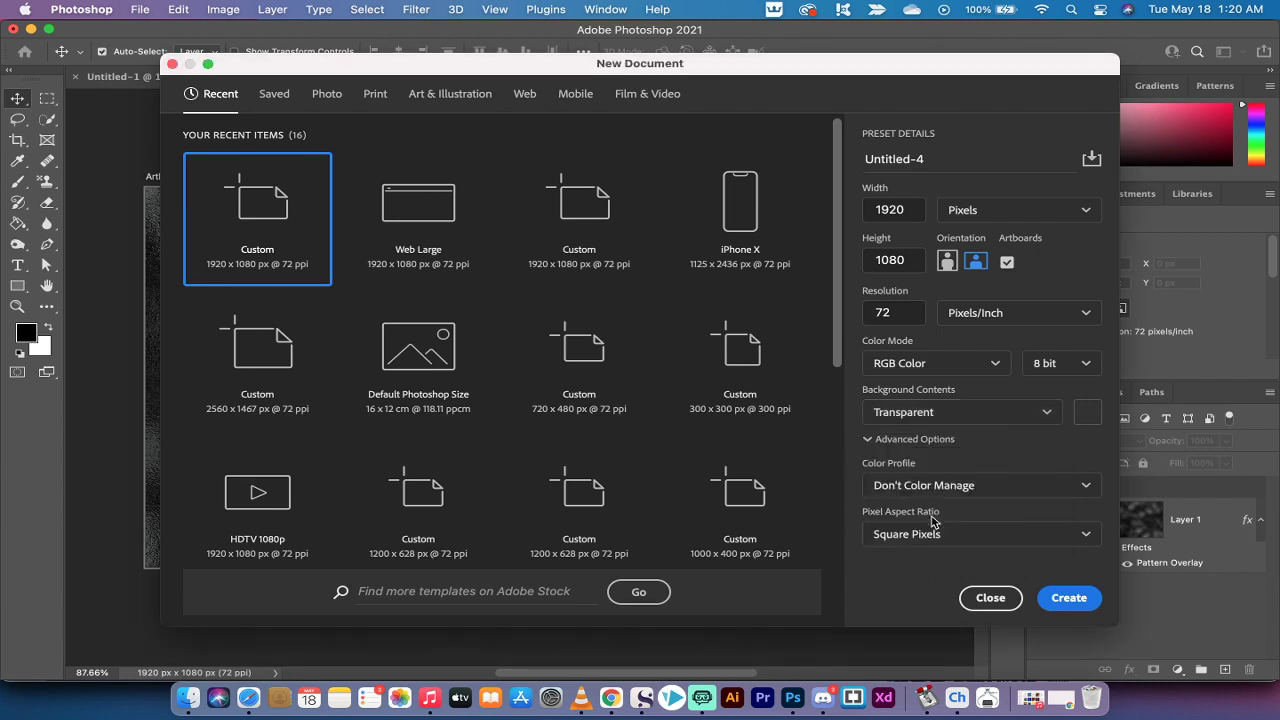
click(1069, 598)
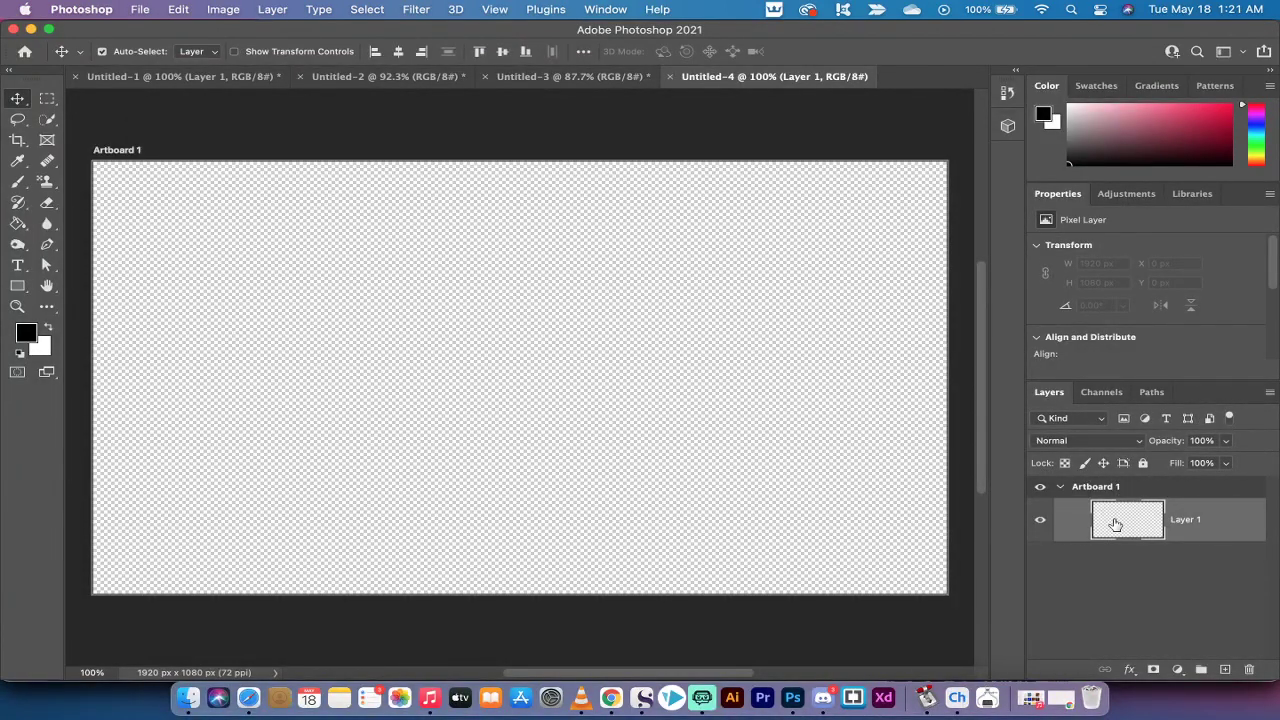
Add Layer 2 above Layer 1 and fill it with the black foreground colour
click(1224, 670)
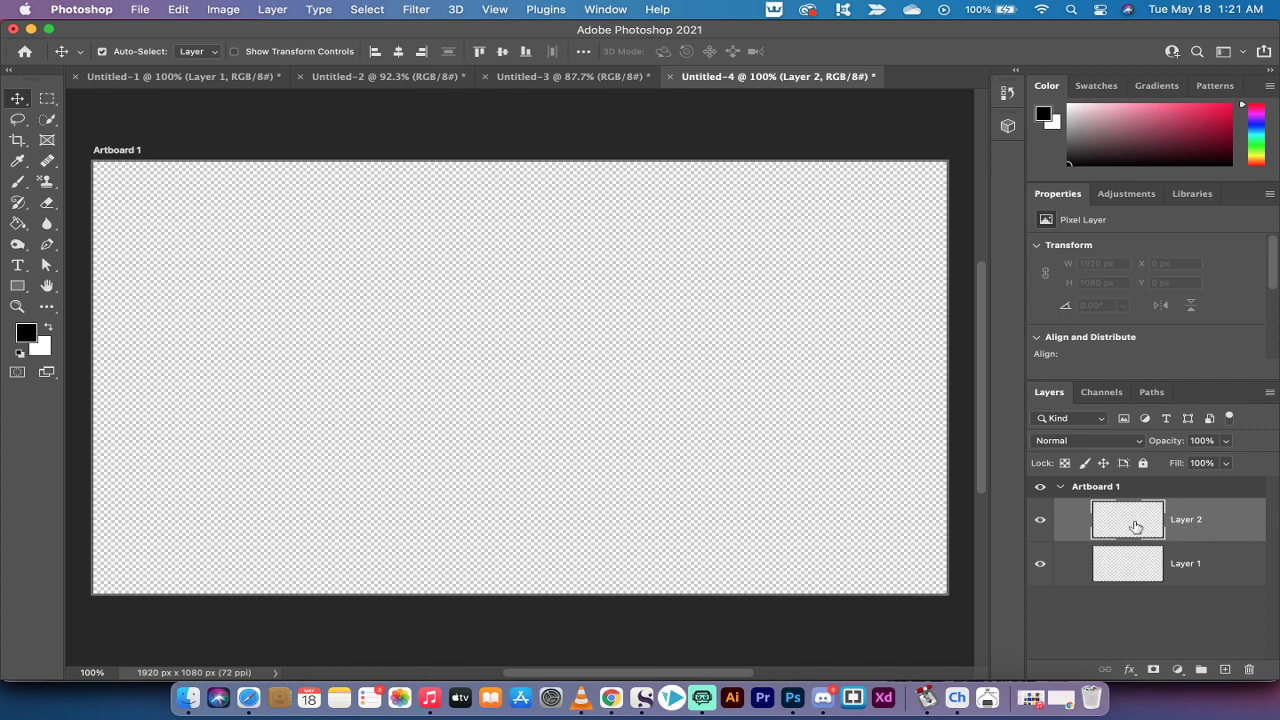
click(180, 8)
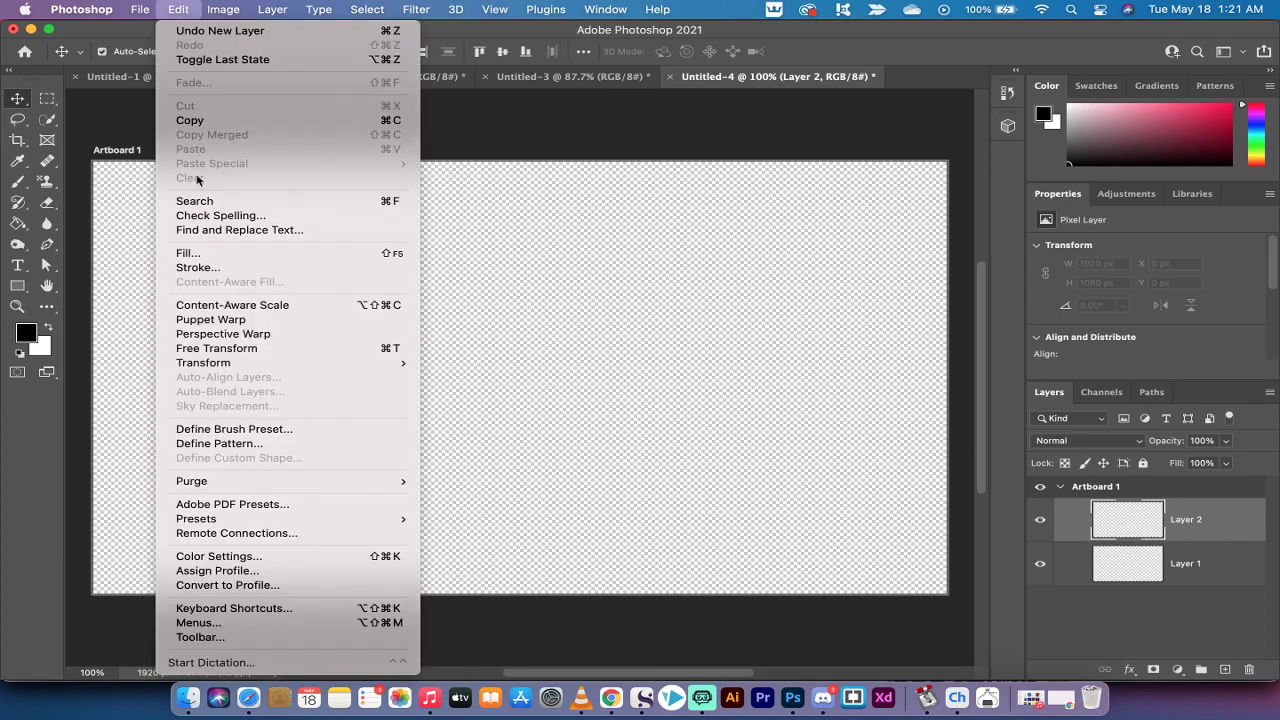
click(199, 254)
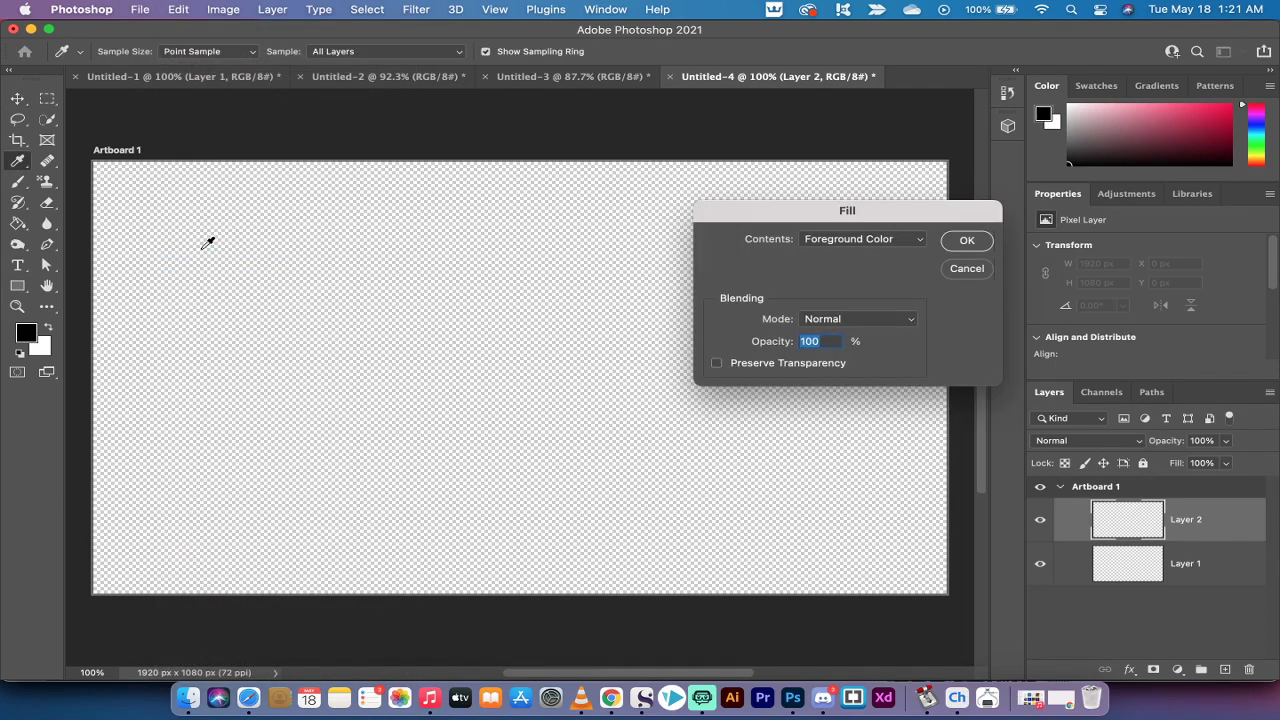
click(856, 242)
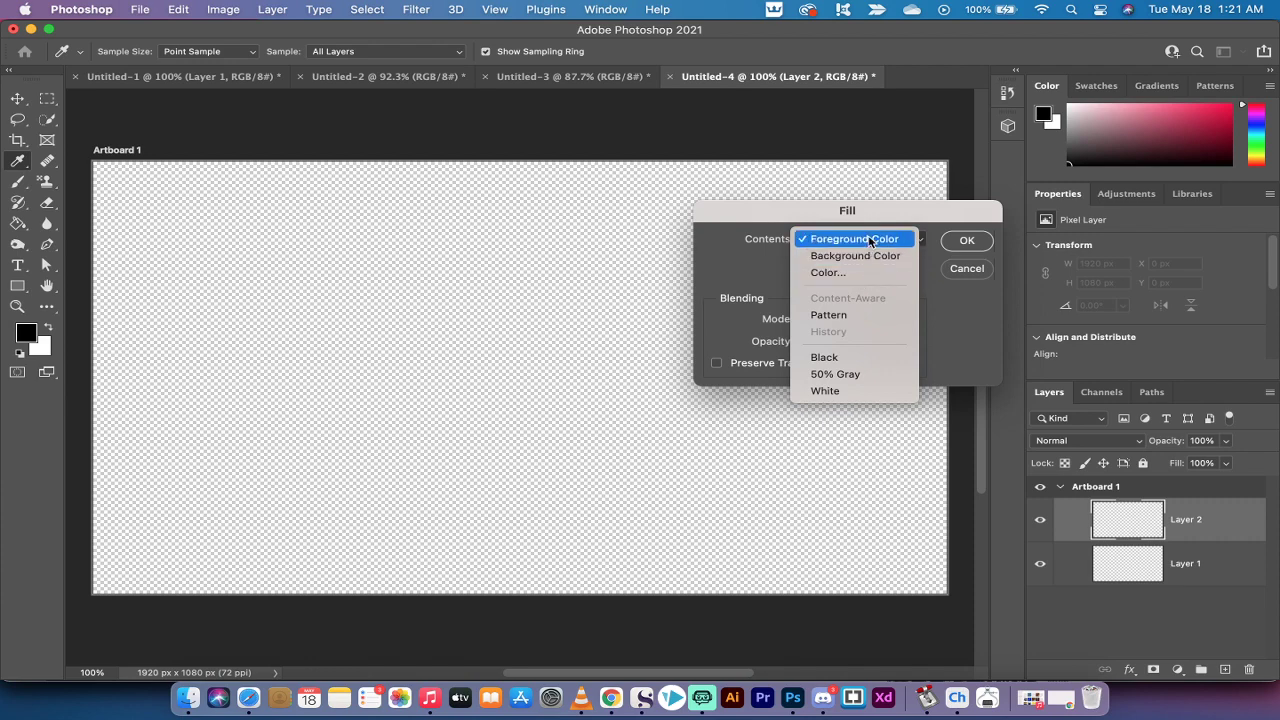
click(870, 241)
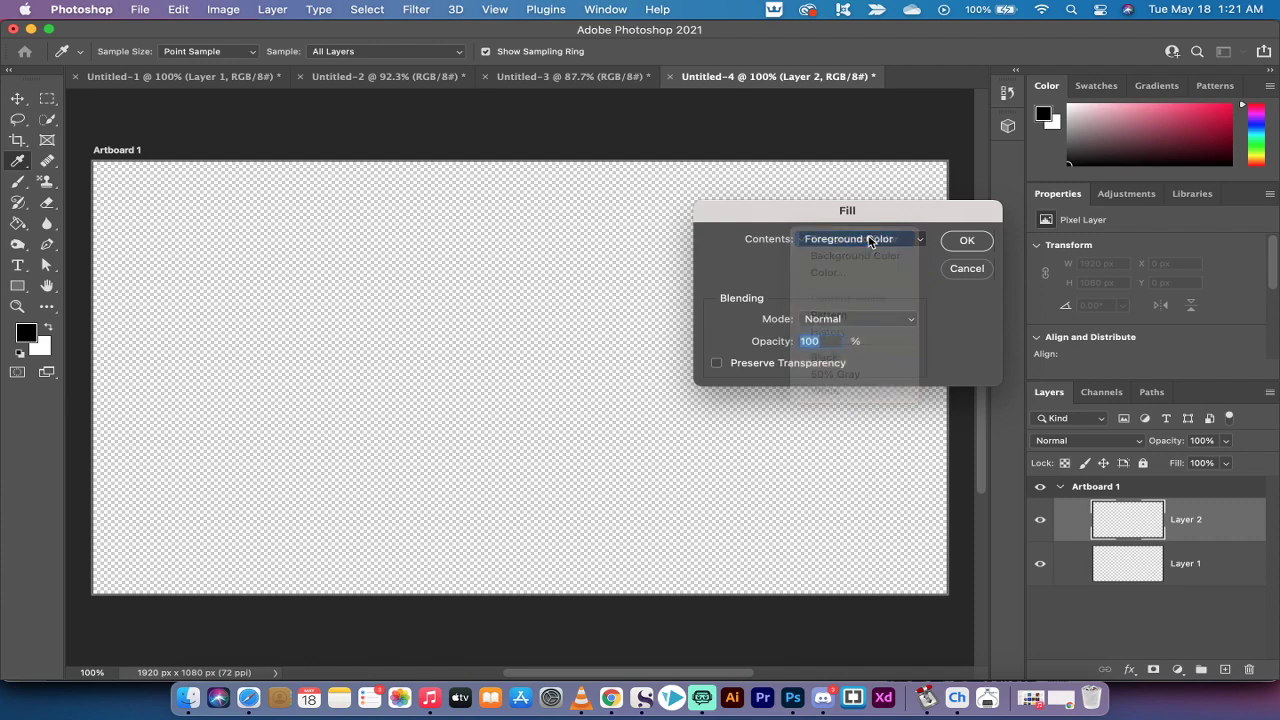
click(965, 242)
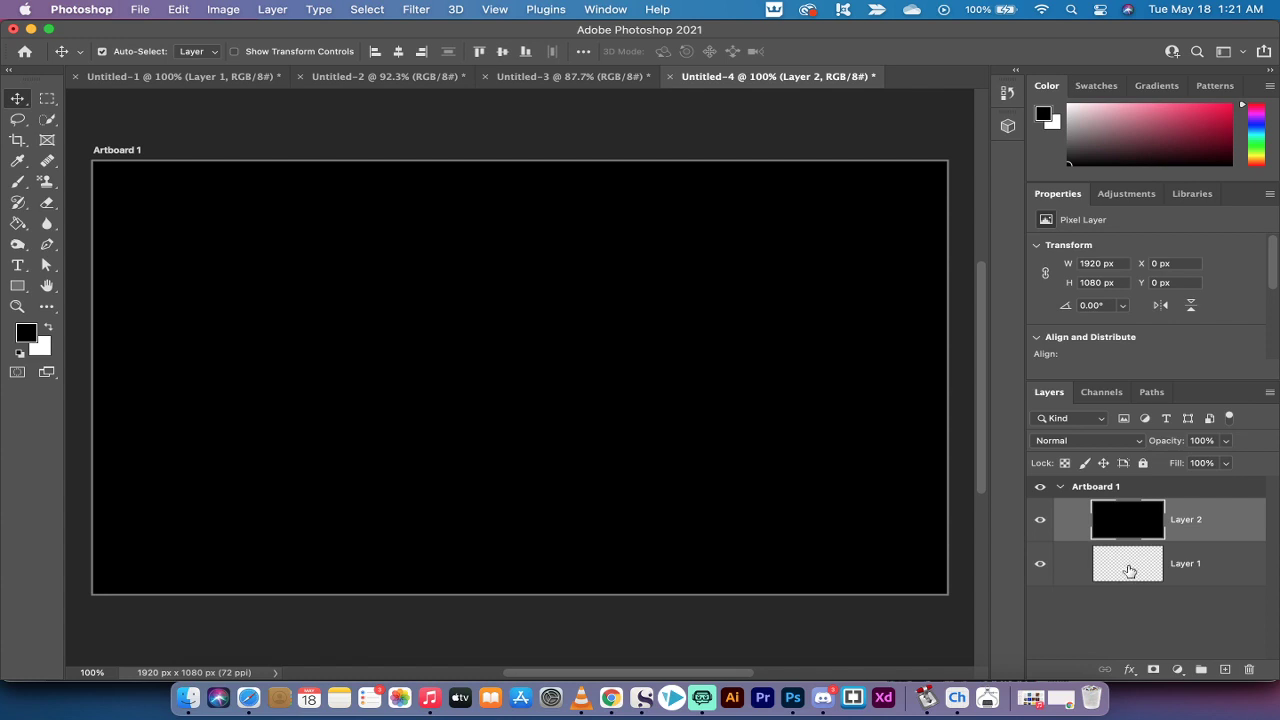
Convert the black-filled Layer 2 into an embedded smart object
click(1161, 609)
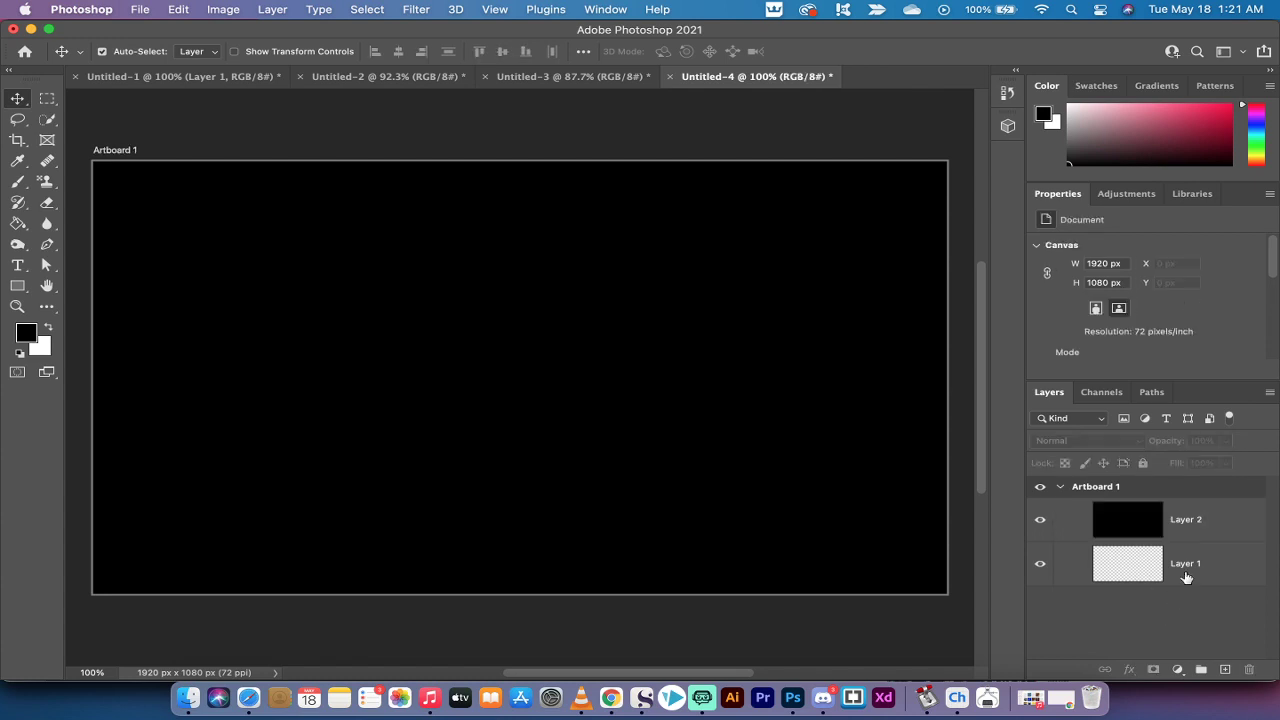
click(1136, 528)
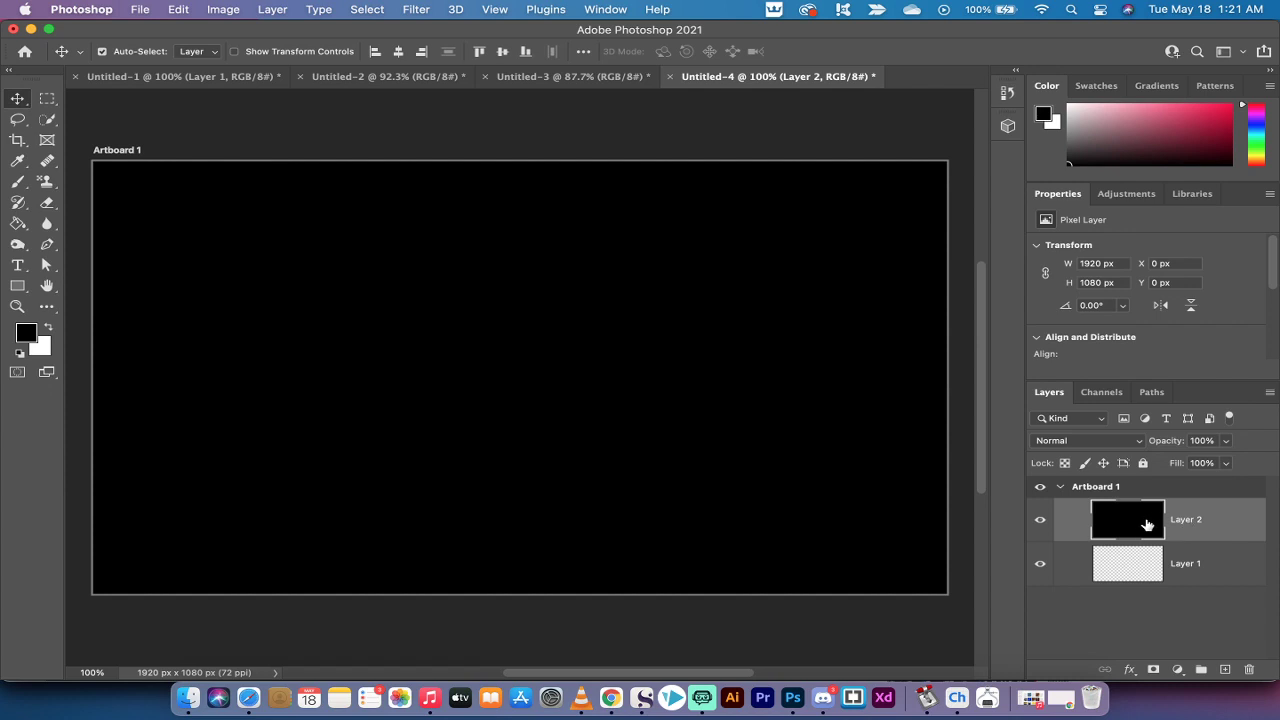
right_click(1230, 521)
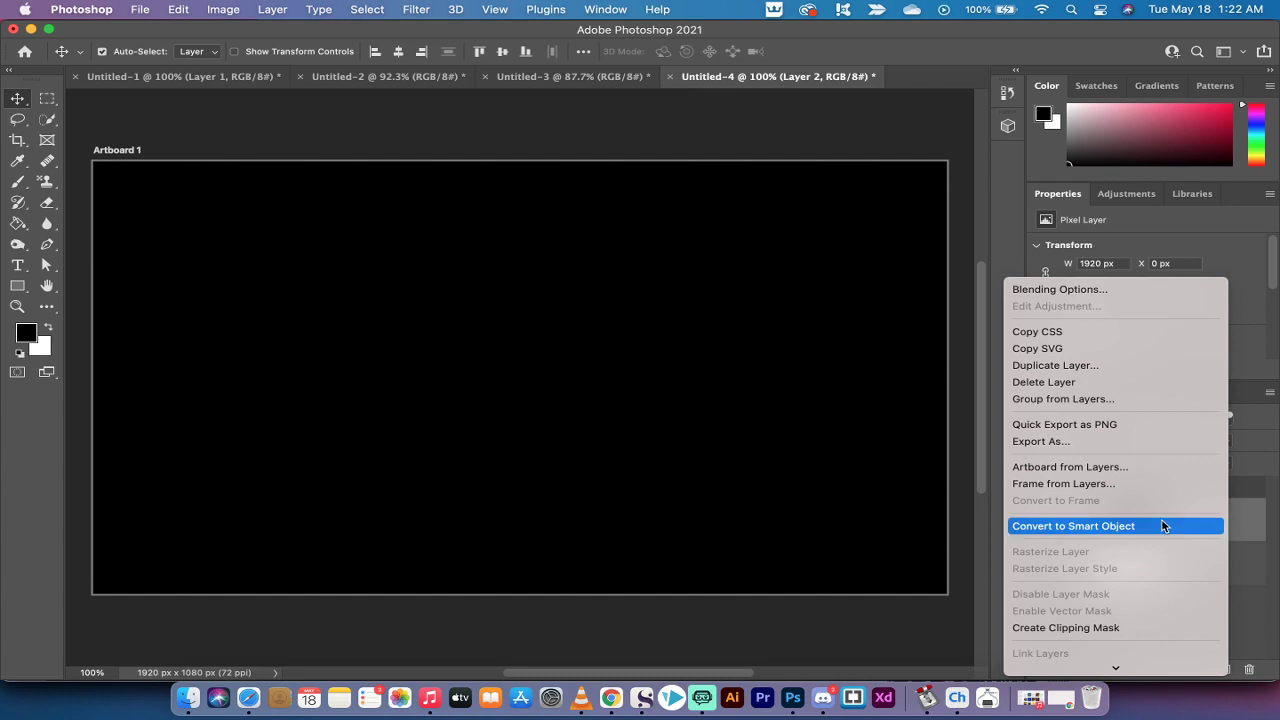
click(1162, 526)
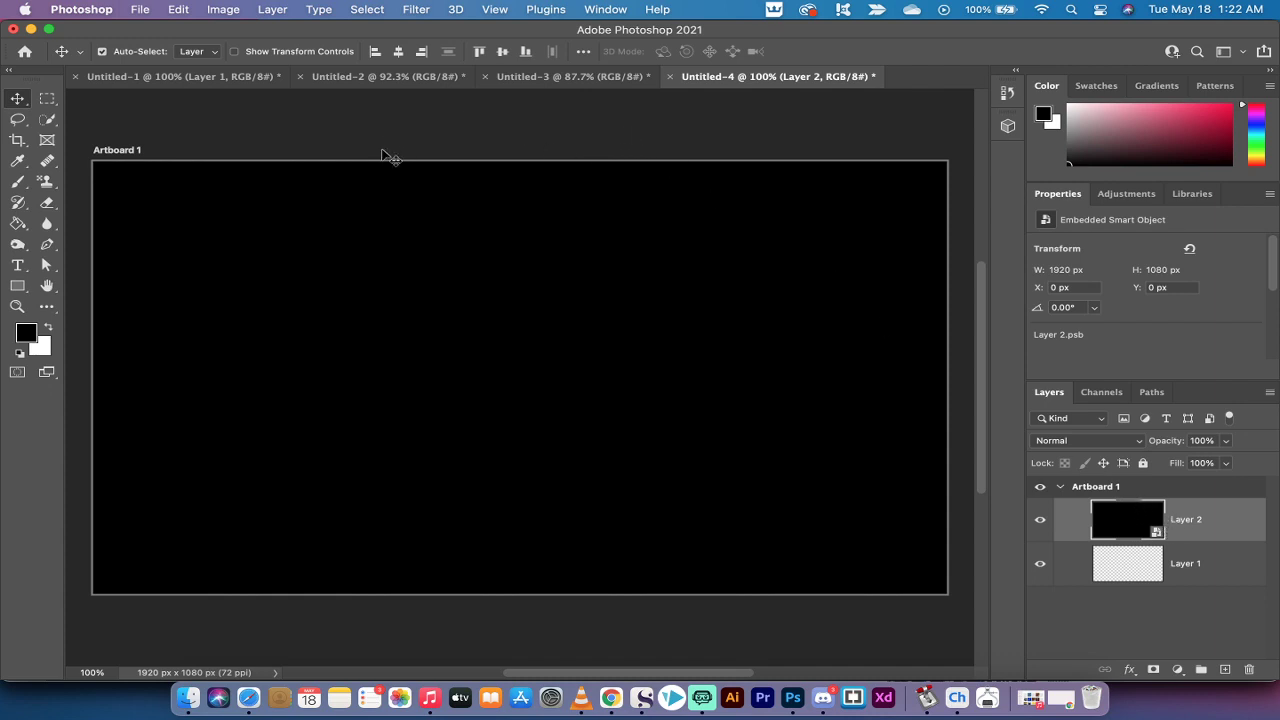
Apply Render > Clouds to Layer 2 as a smart filter
click(416, 8)
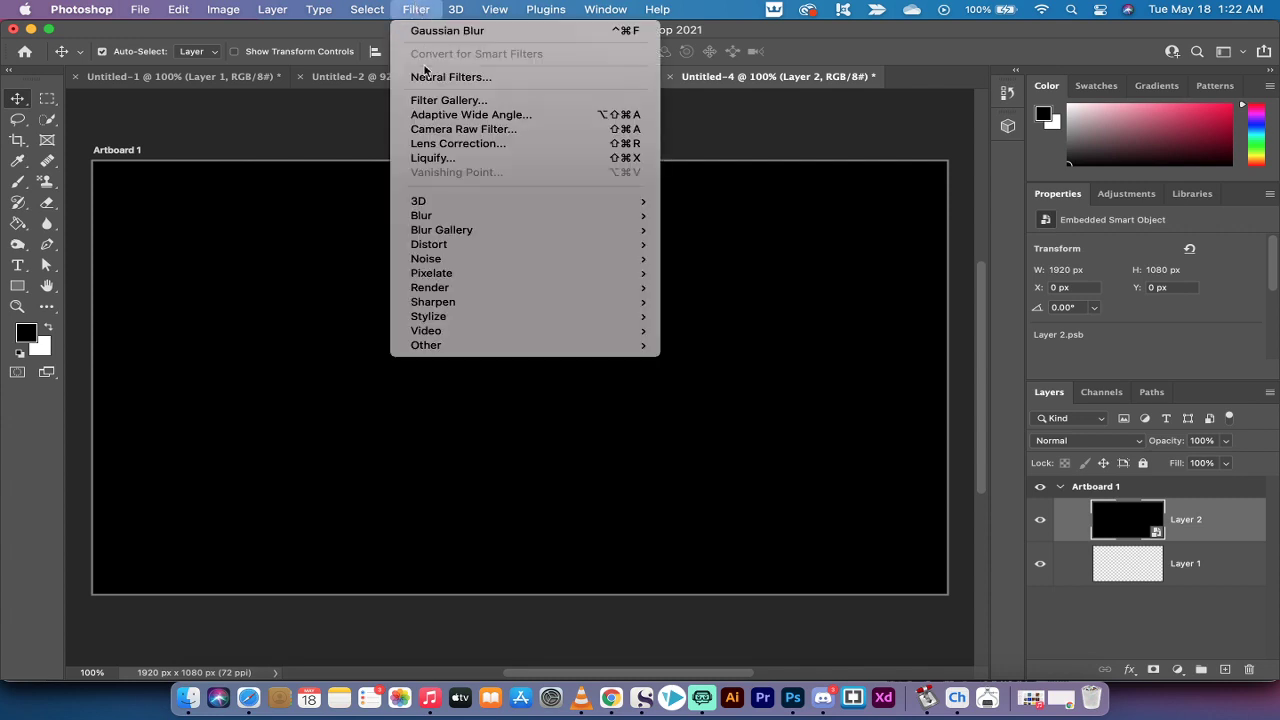
mouse_move(430, 287)
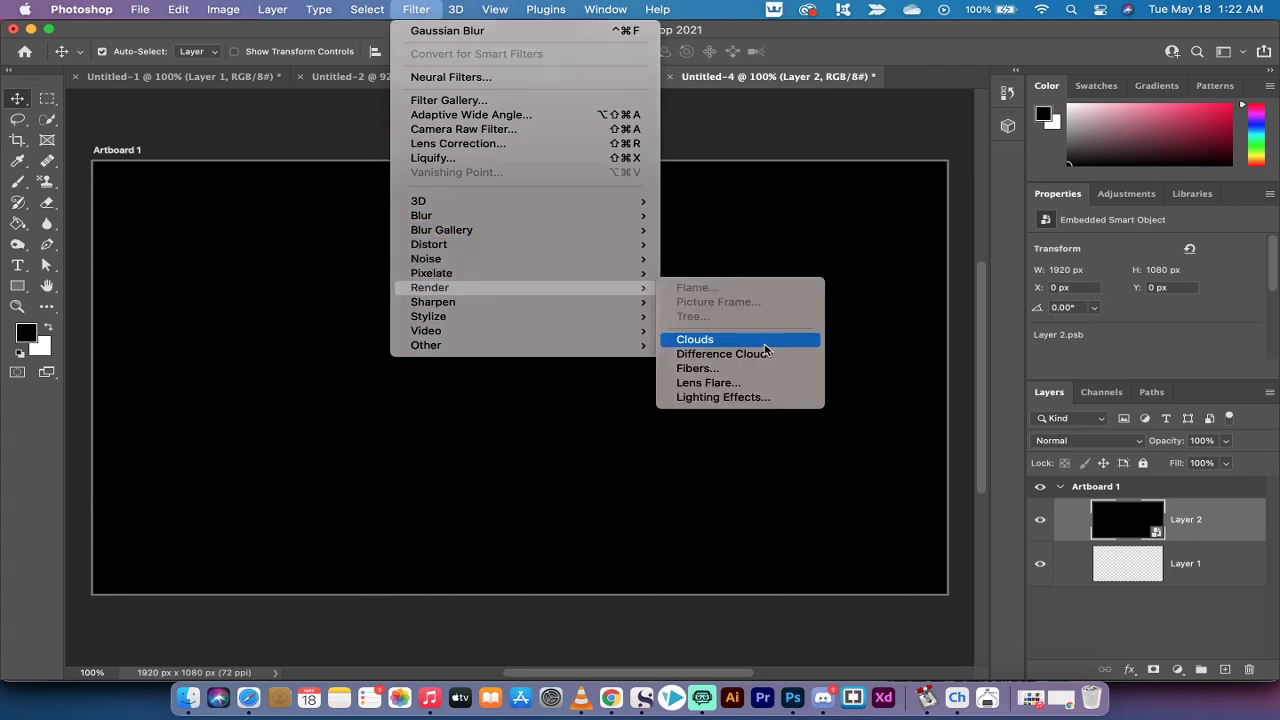
click(766, 343)
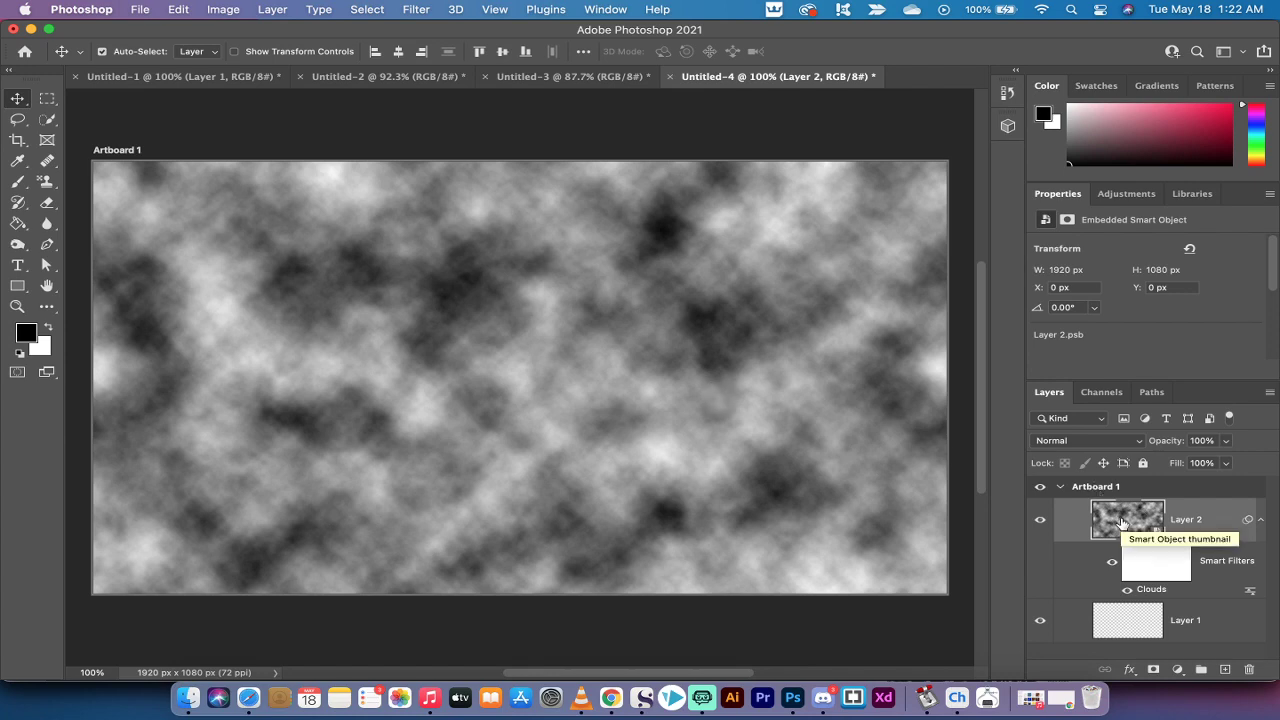
Apply Render > Difference Clouds over the clouds on Layer 2
click(414, 8)
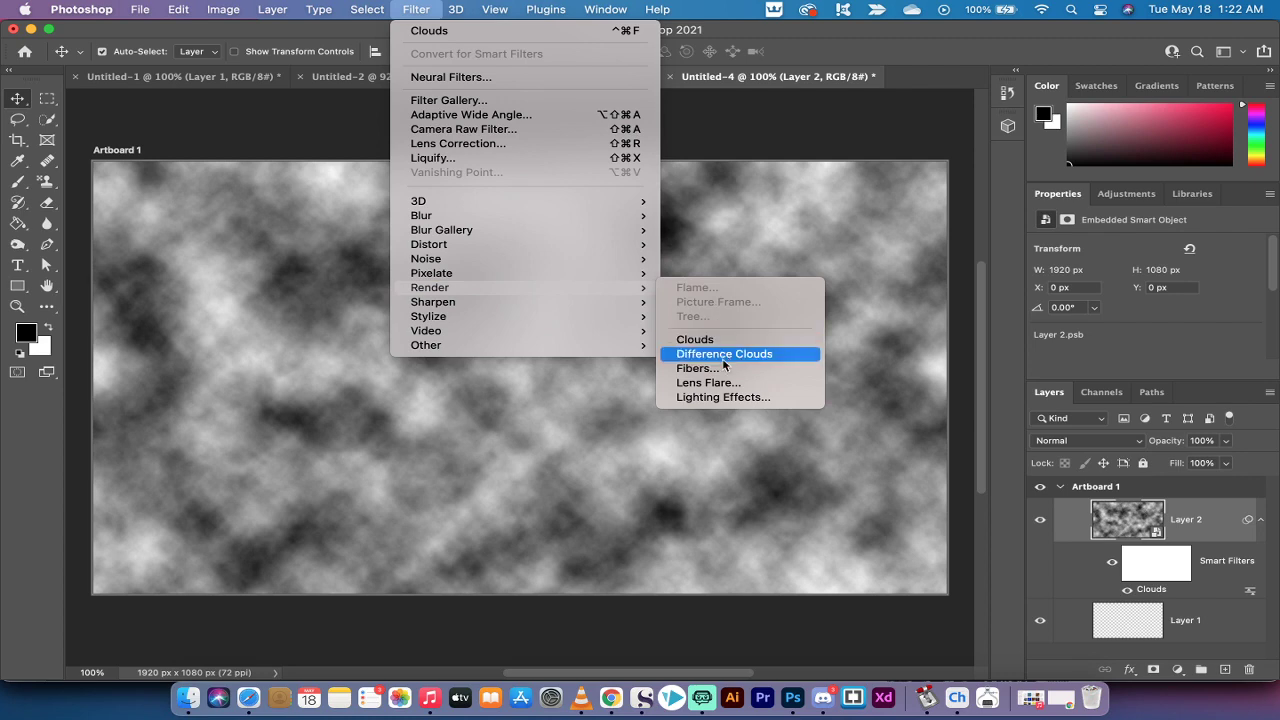
click(724, 354)
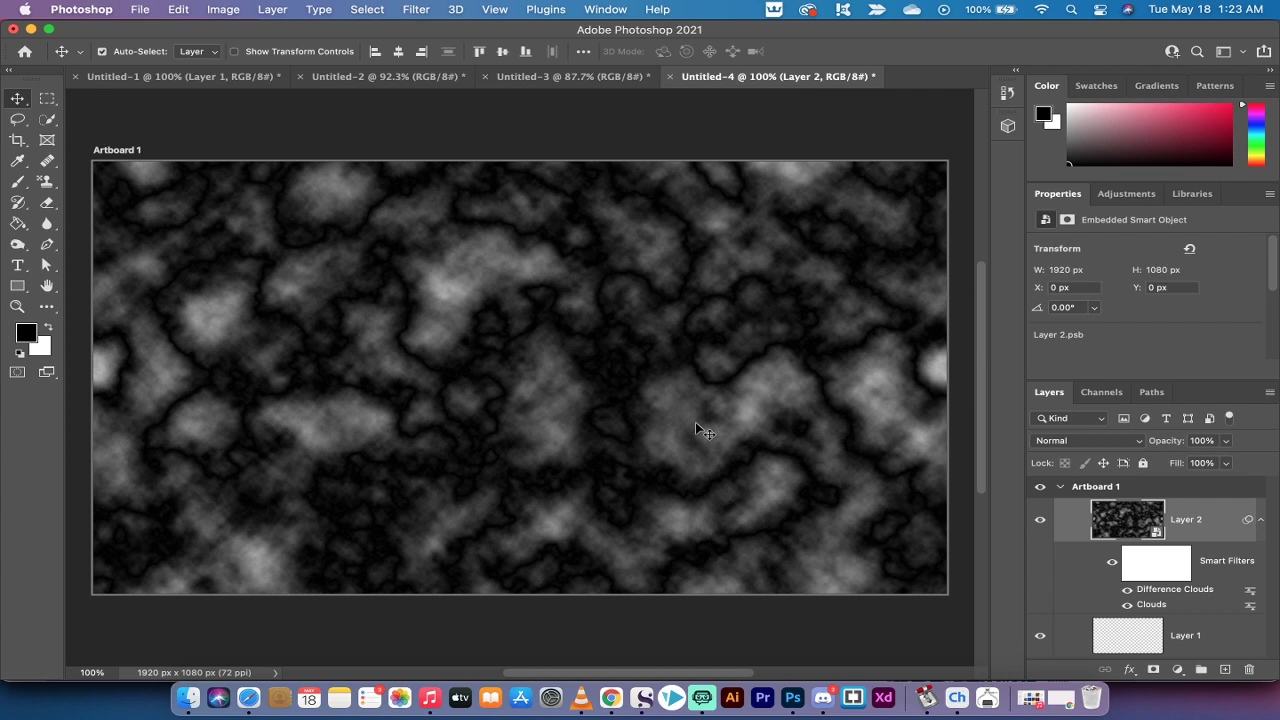
Open the Filter Gallery and switch the effect to the Glass filter
click(422, 9)
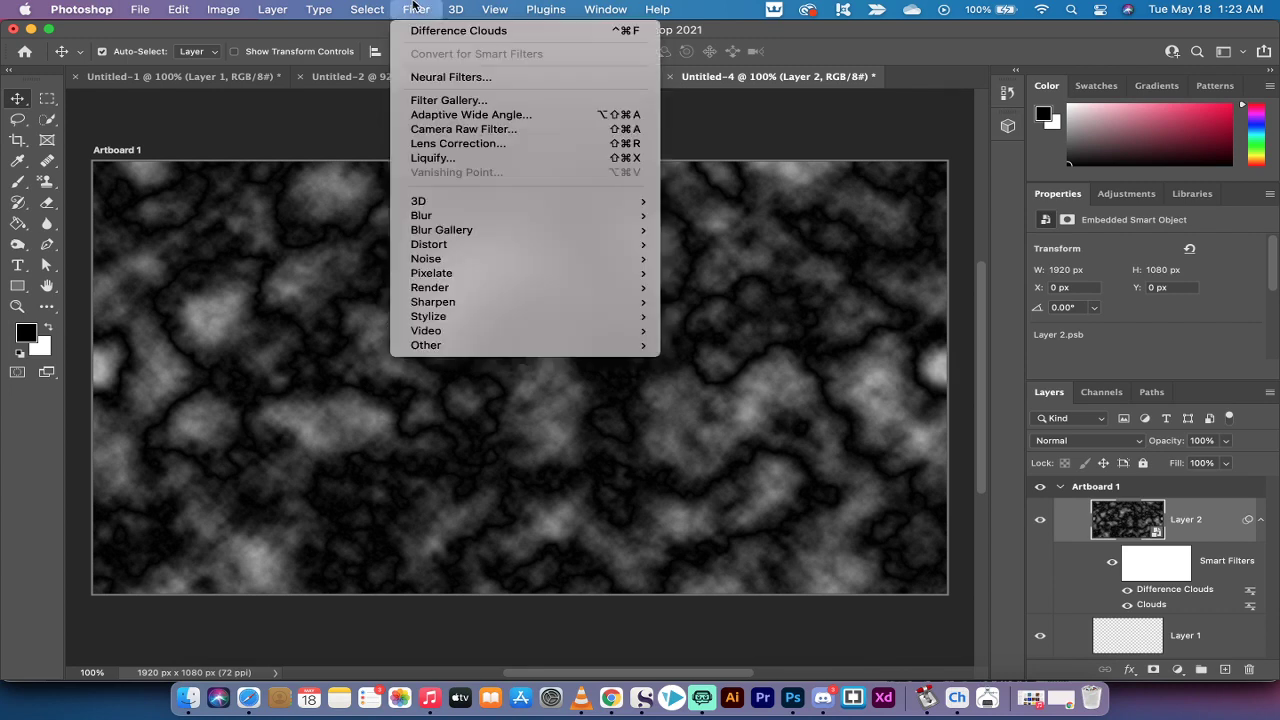
click(430, 101)
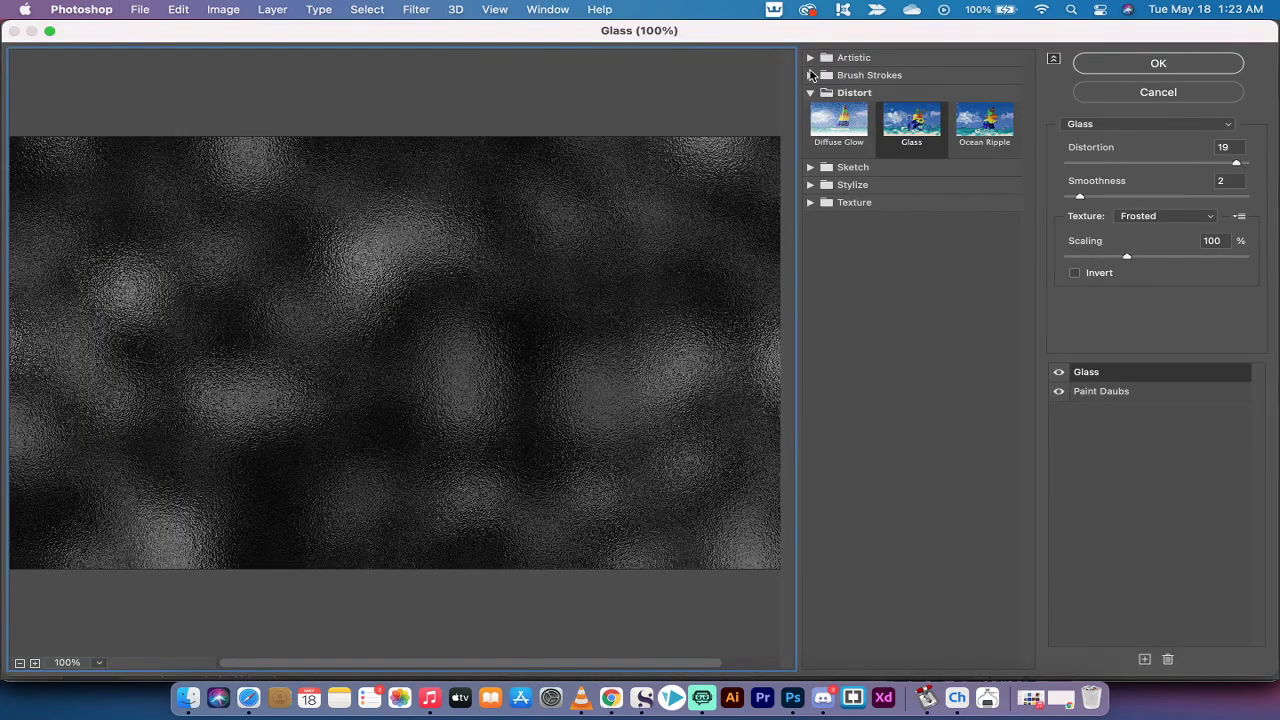
click(840, 93)
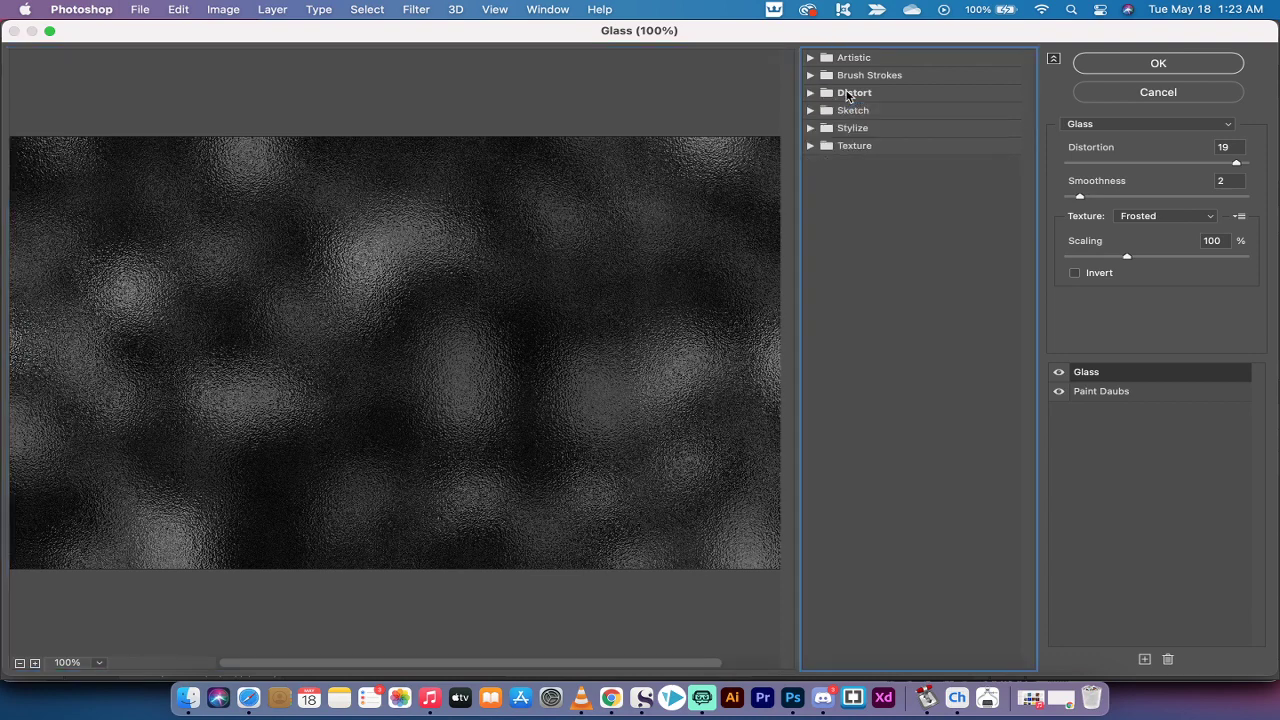
click(814, 93)
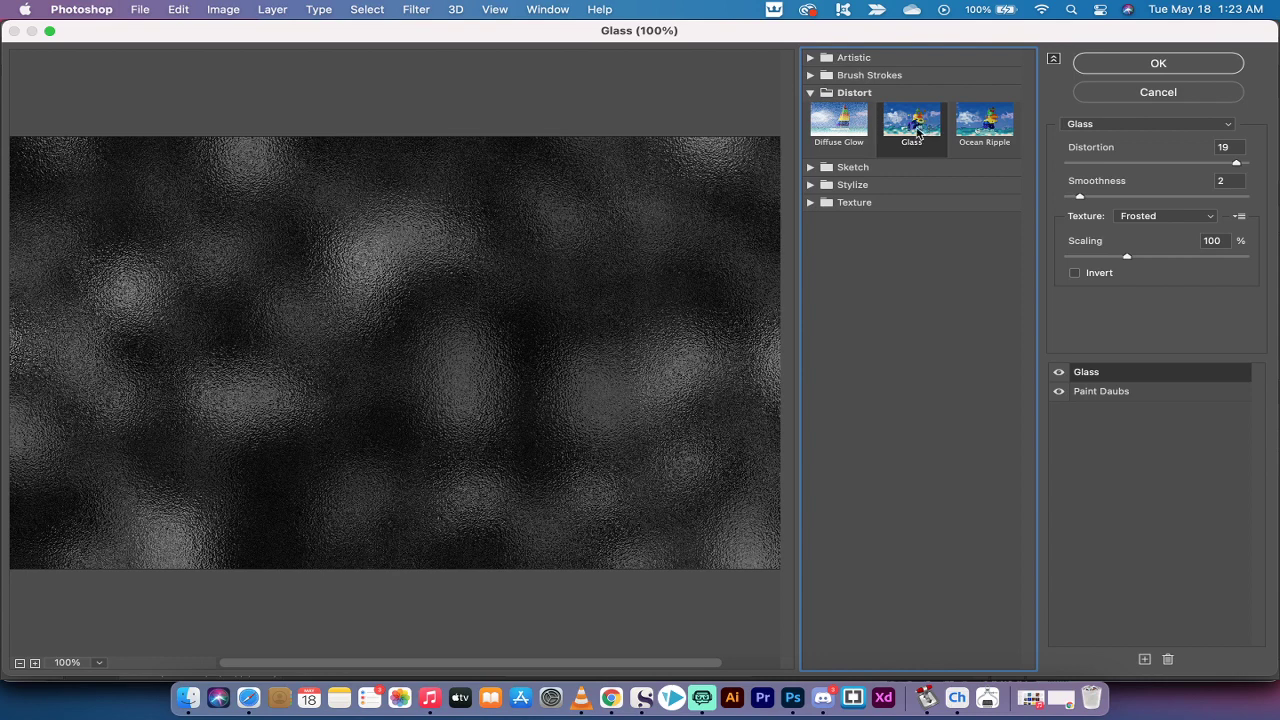
click(1159, 124)
click(1178, 123)
click(1150, 123)
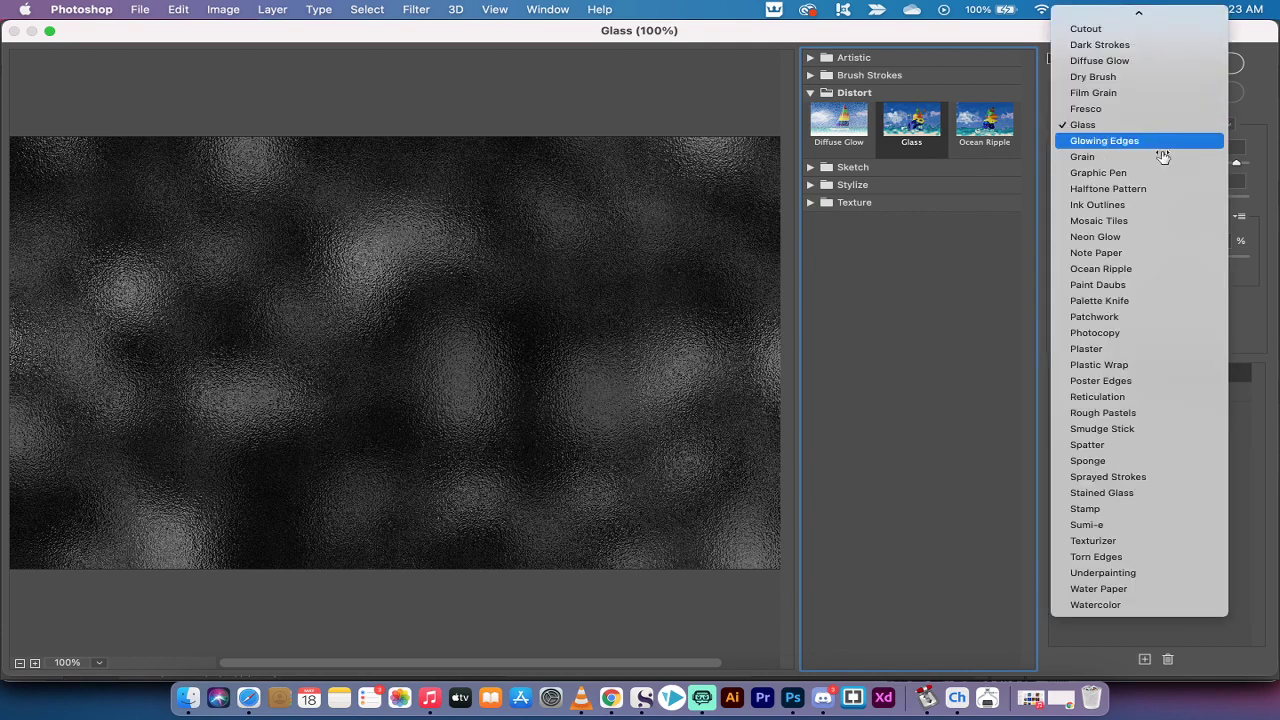
click(1146, 502)
click(1155, 123)
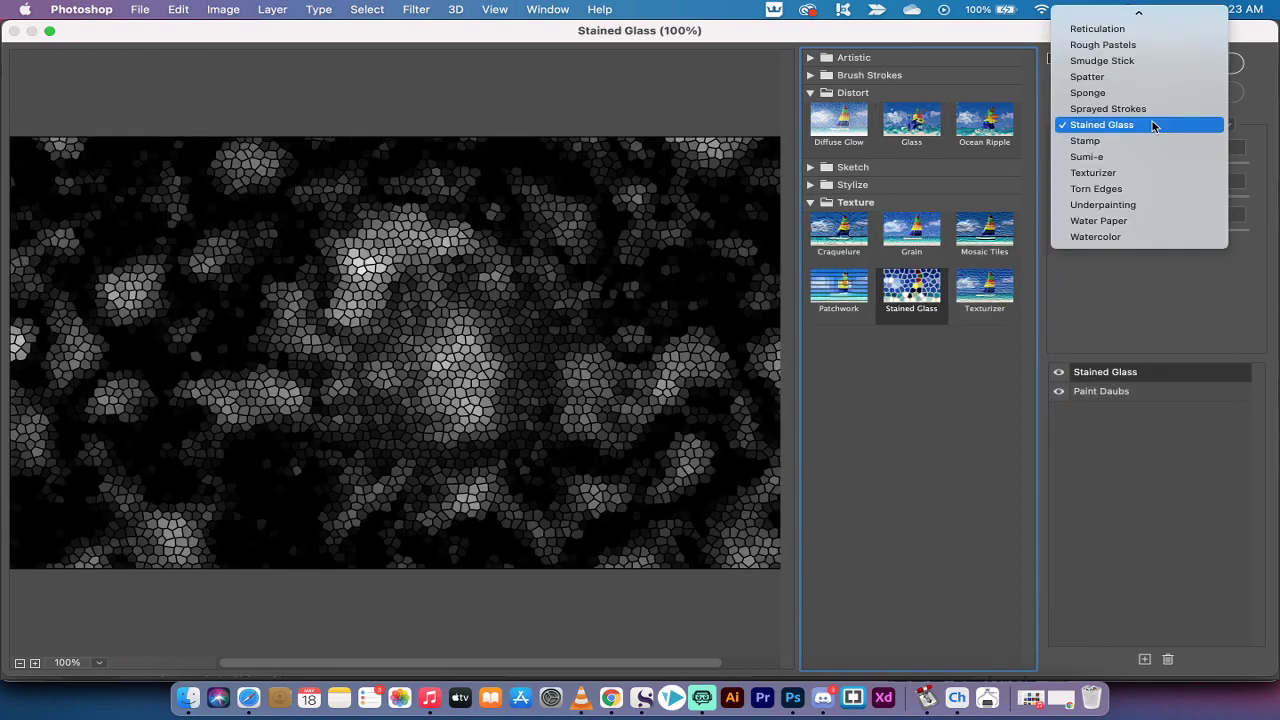
scroll(1147, 124, up, 6)
scroll(1147, 124, up, 4)
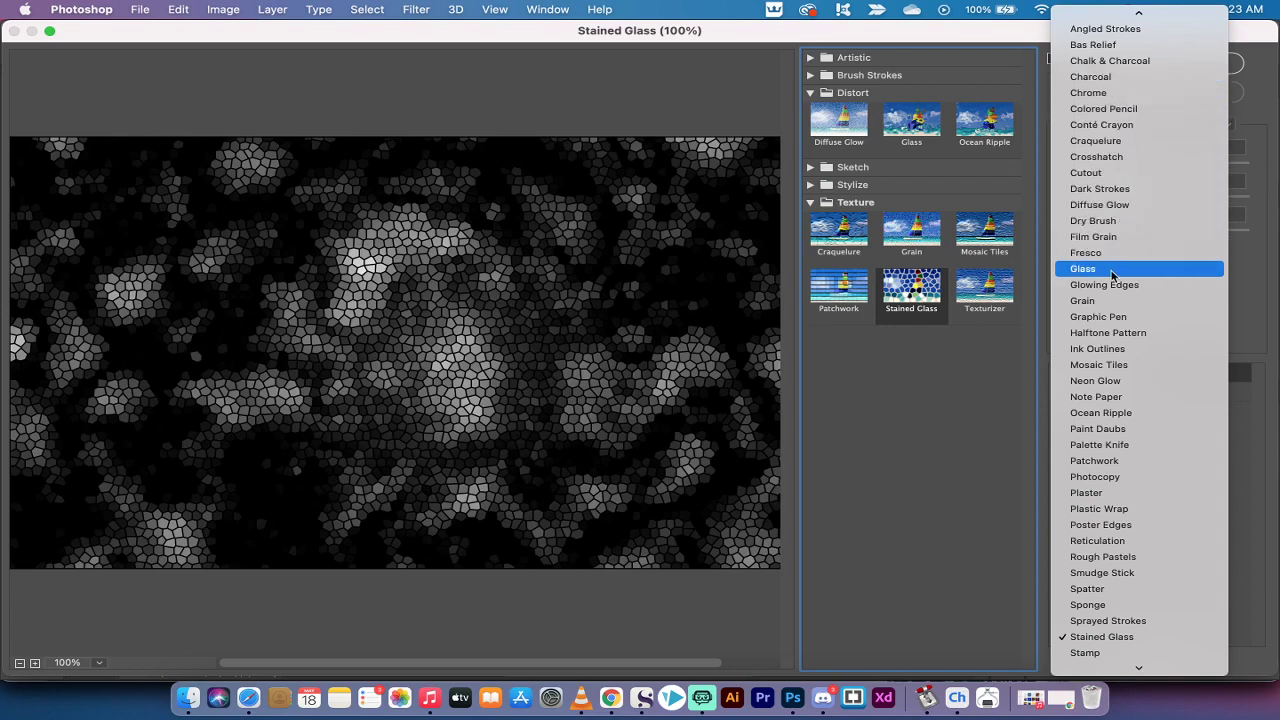
click(1112, 269)
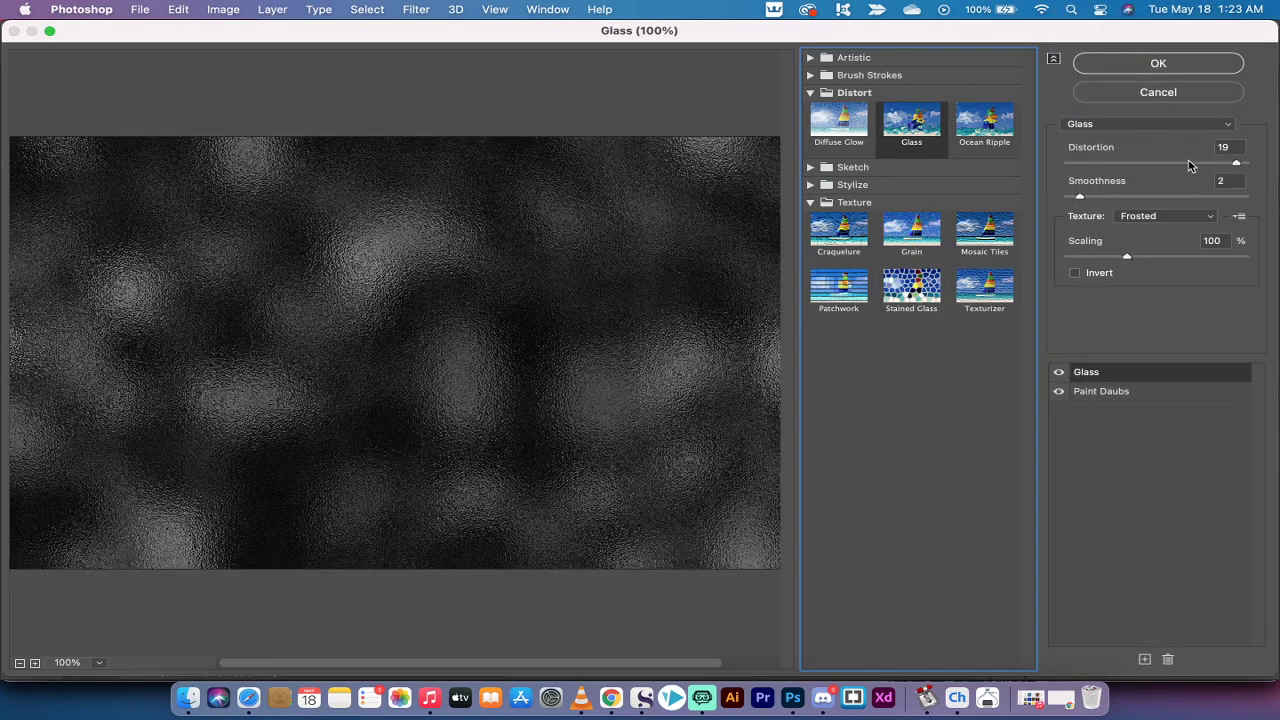
Set the Glass Distortion to 19 and Smoothness to 2 with Frosted texture
click(1087, 164)
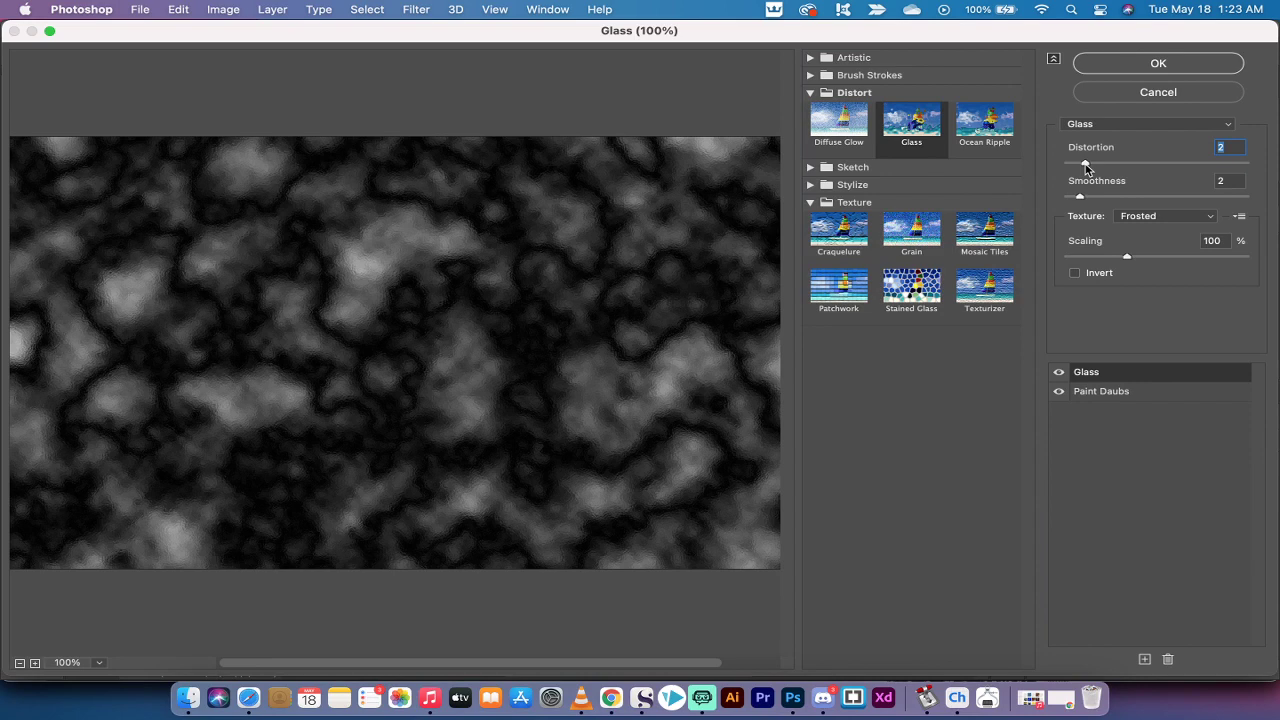
drag(1087, 164, 1240, 165)
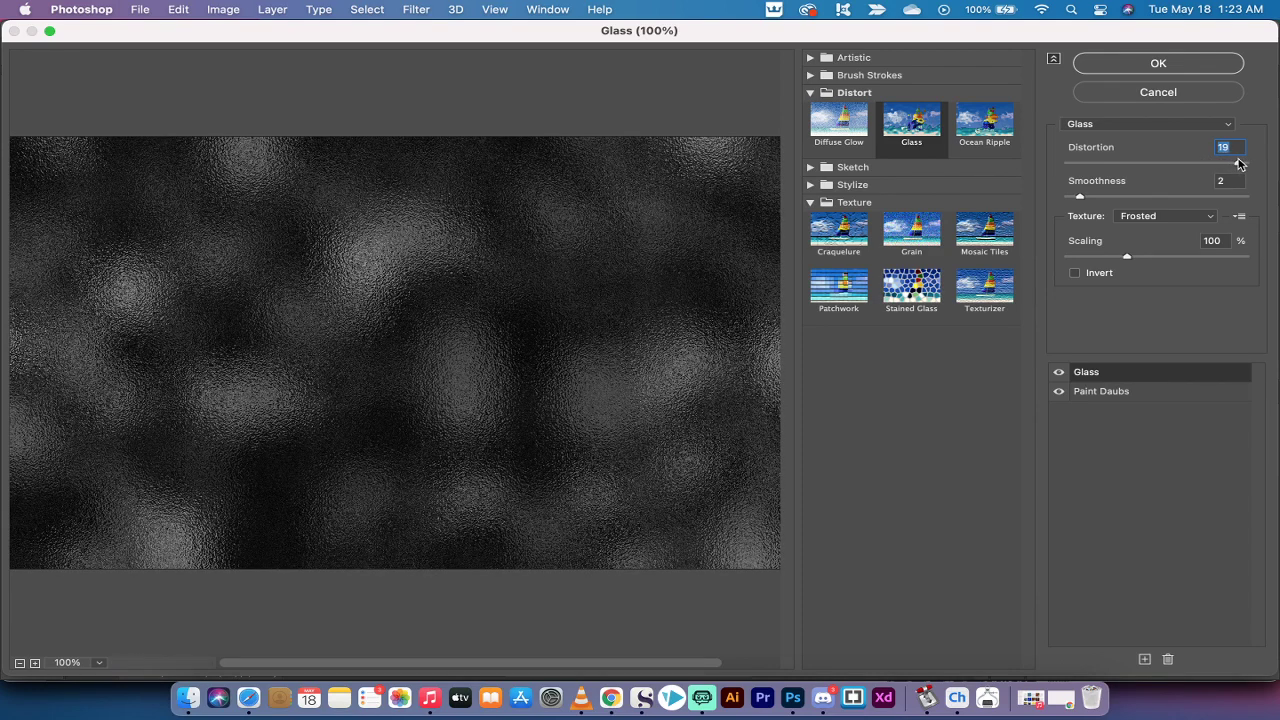
click(1080, 197)
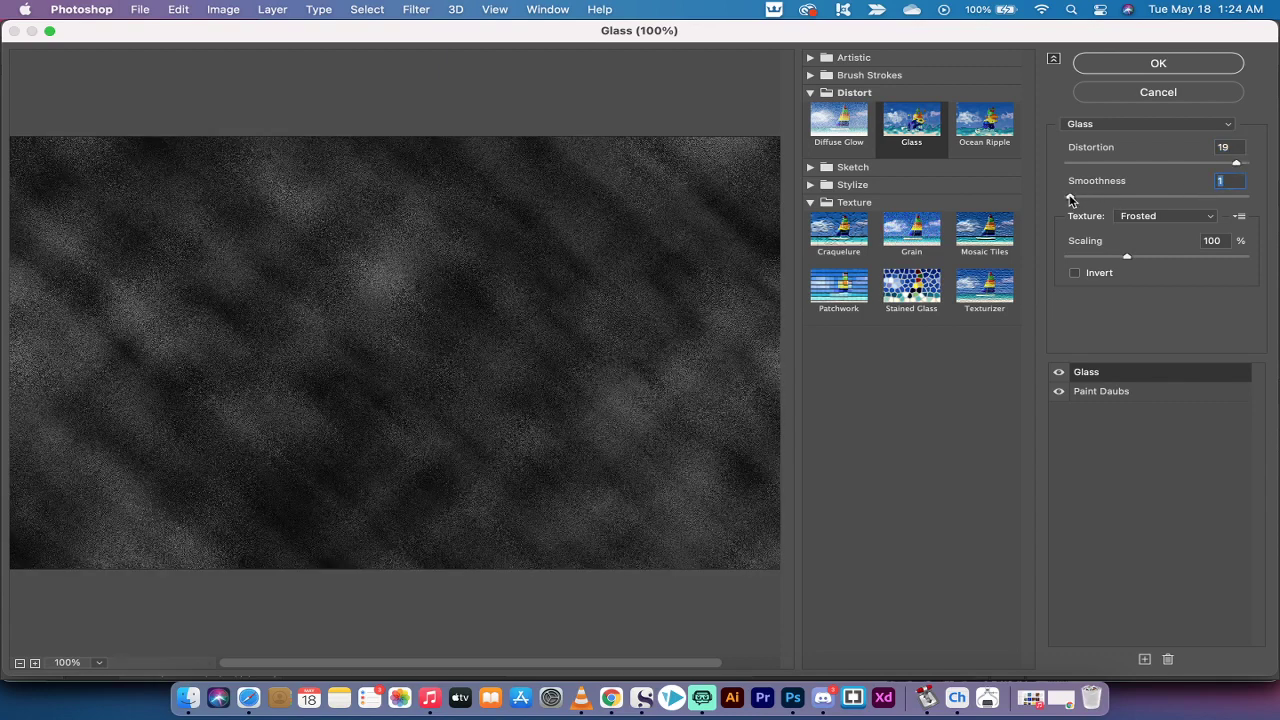
drag(1075, 198, 1203, 197)
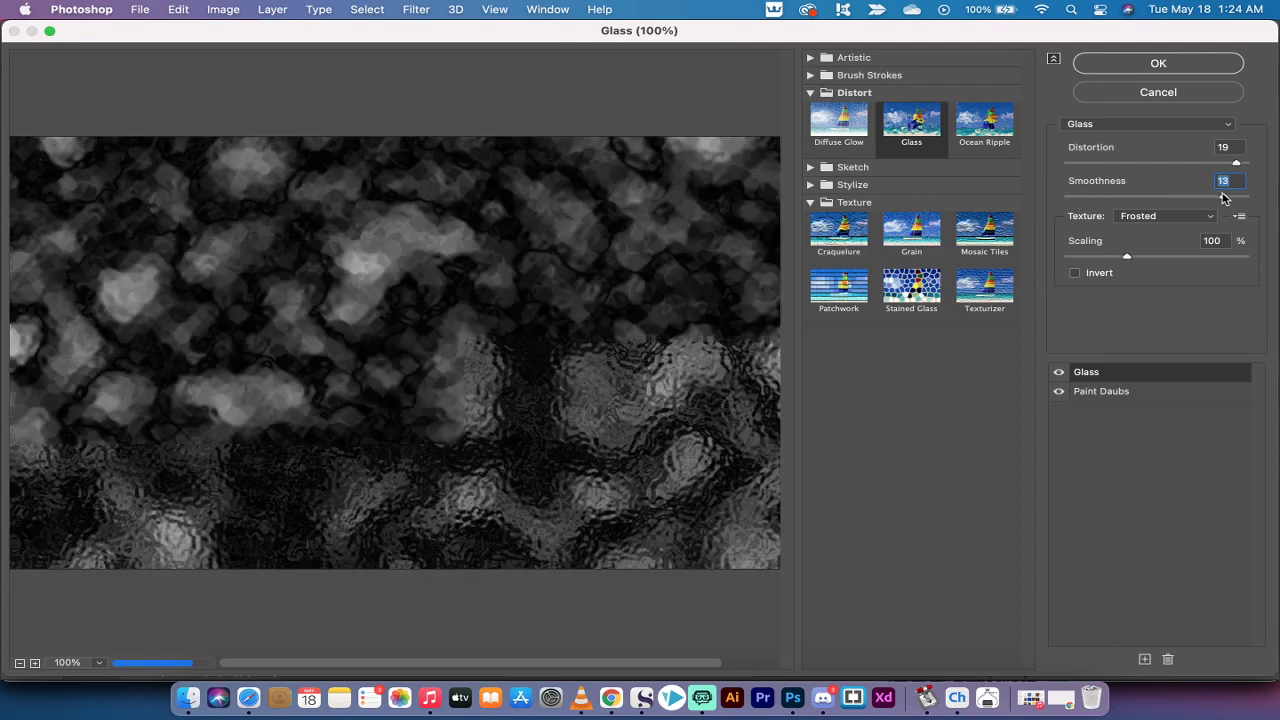
drag(1203, 197, 1077, 199)
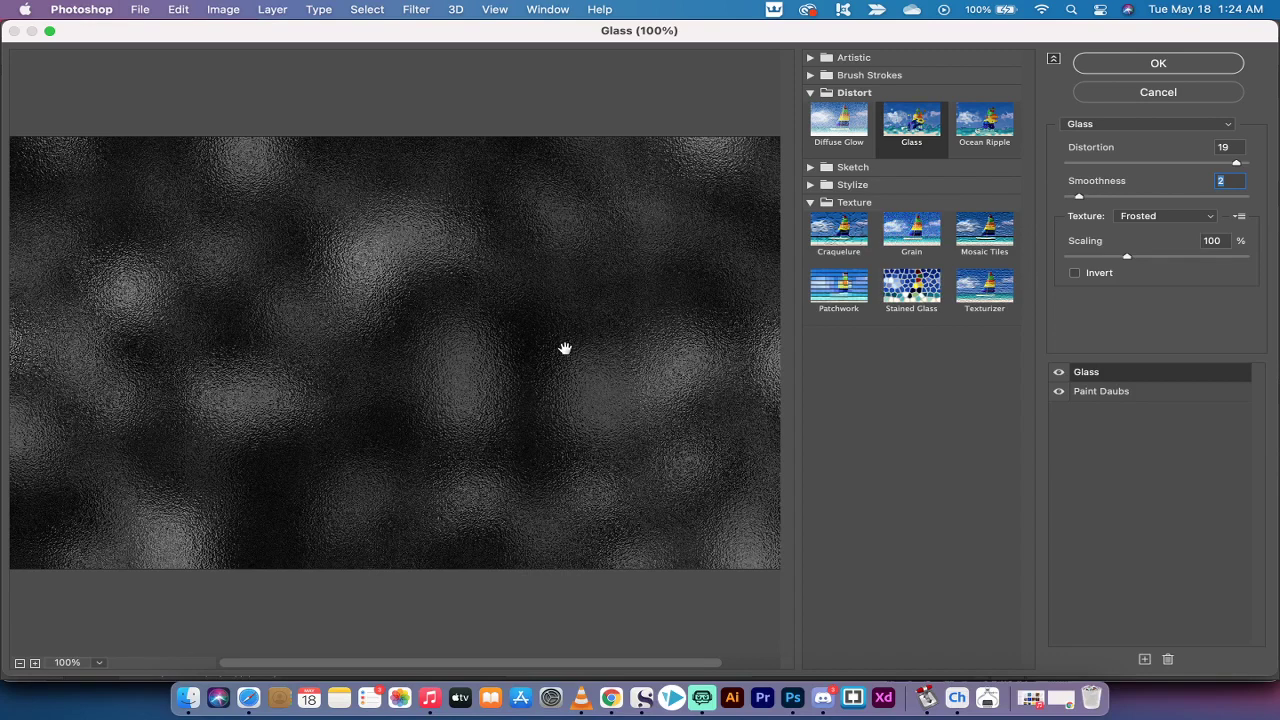
Try the Canvas texture, revert to Frosted, and commit the Glass Filter Gallery smart filter
click(1166, 217)
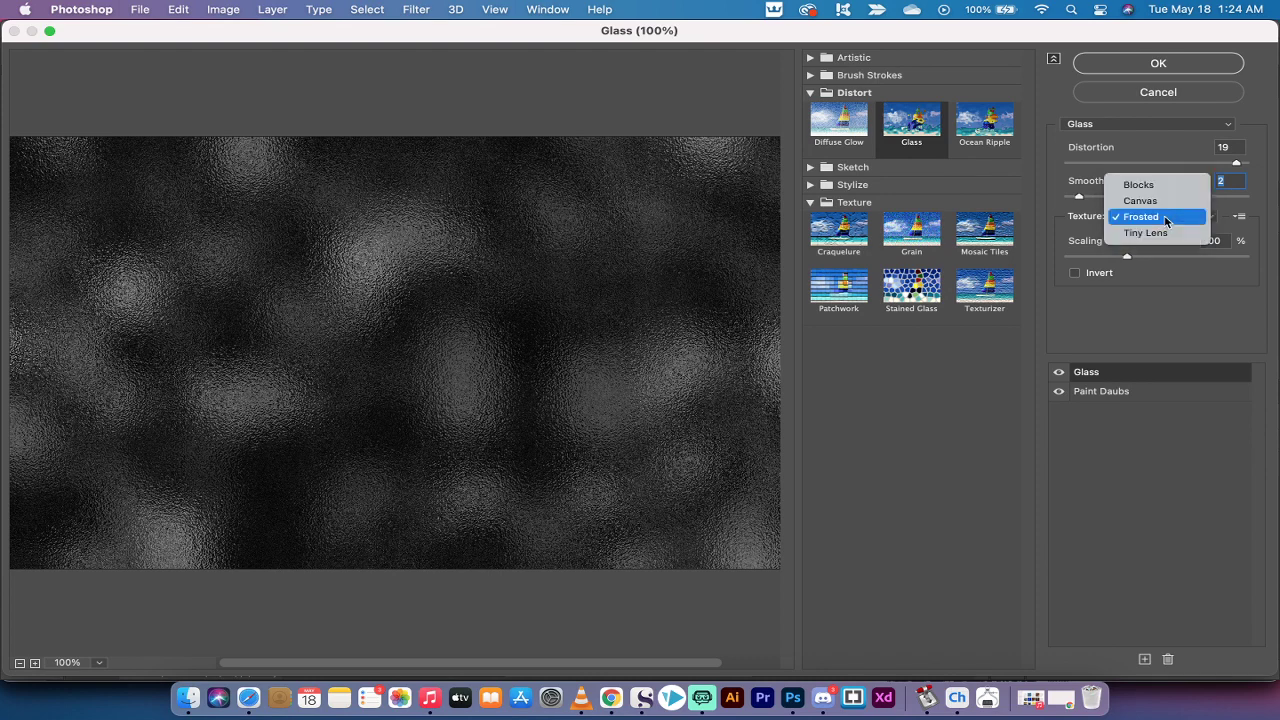
click(1160, 201)
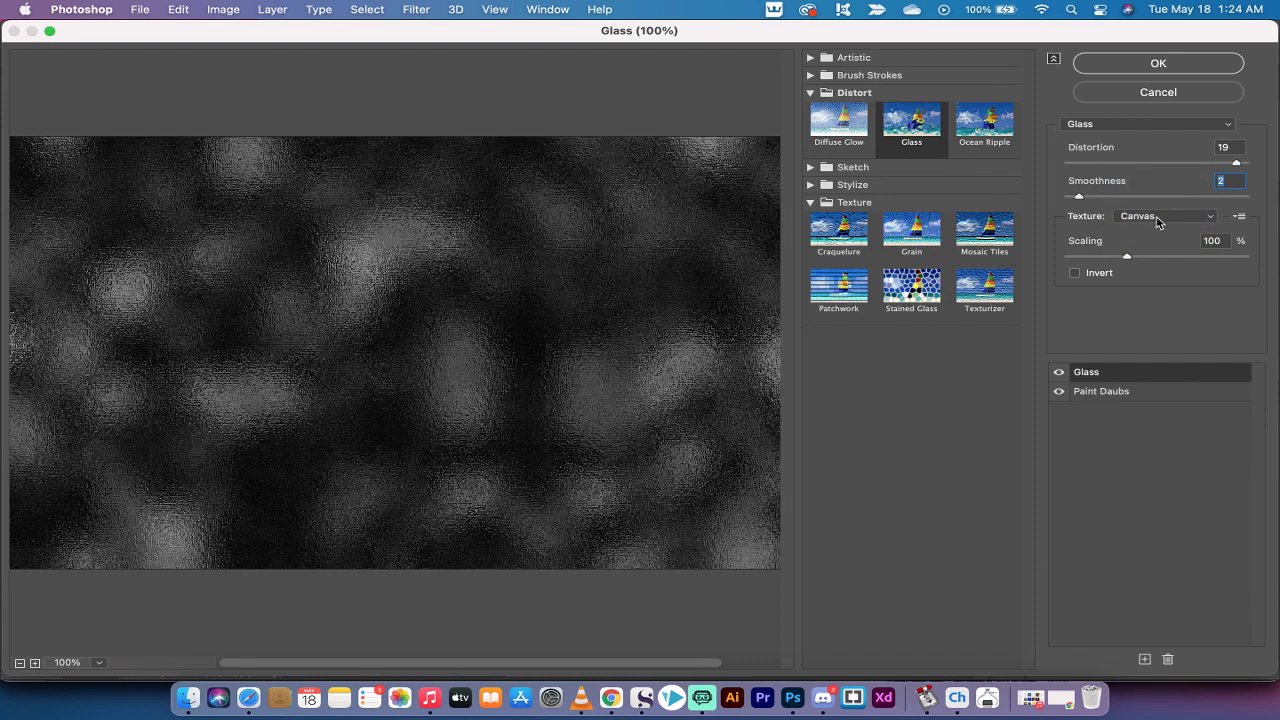
click(1160, 217)
click(1150, 232)
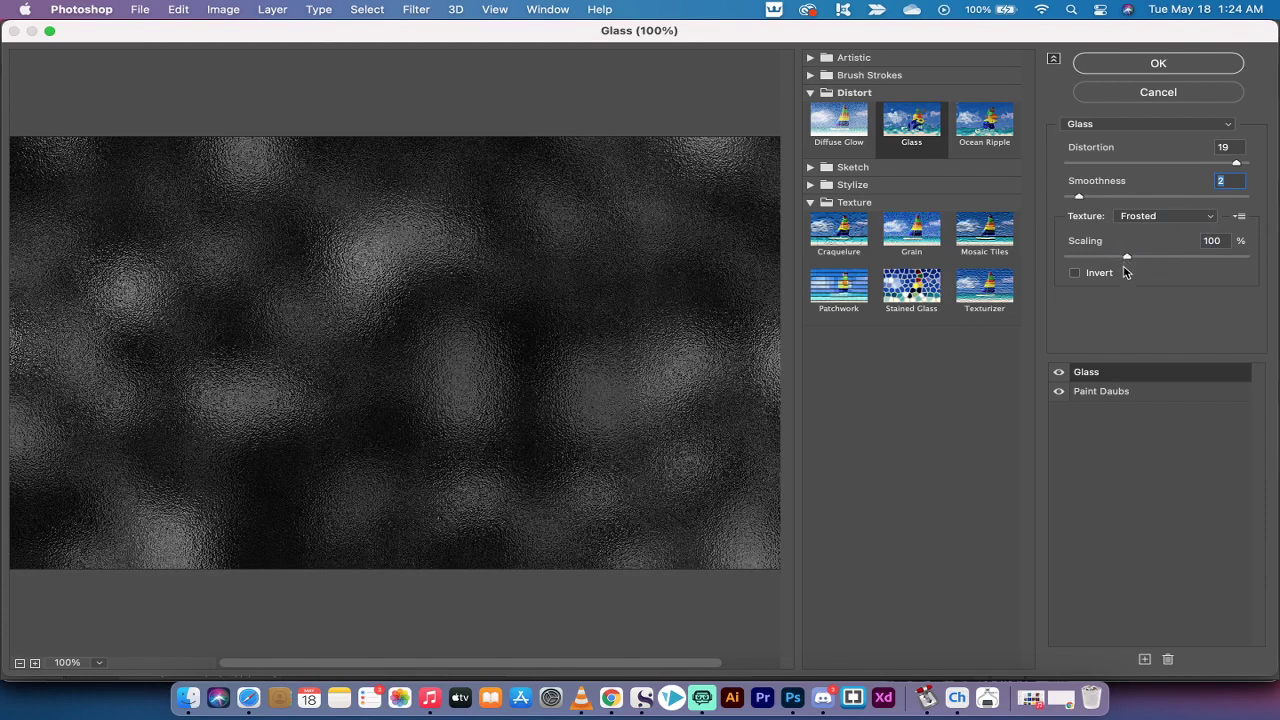
click(1146, 65)
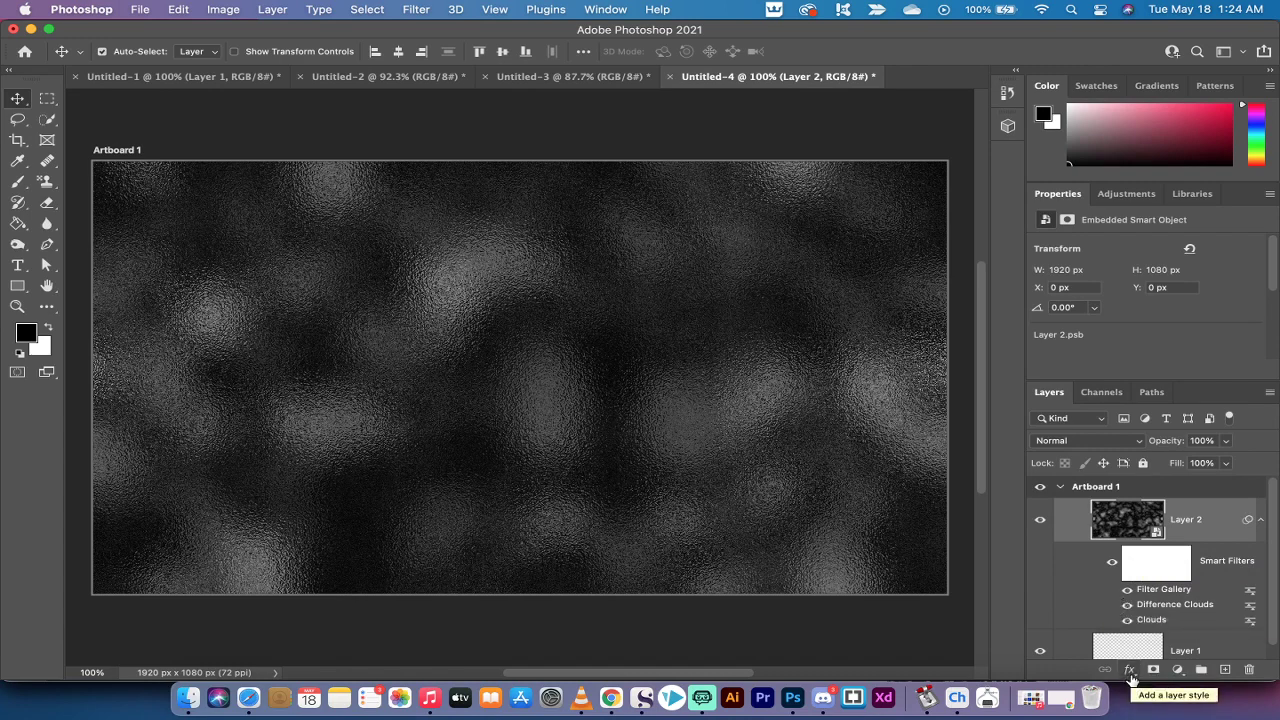
click(1131, 678)
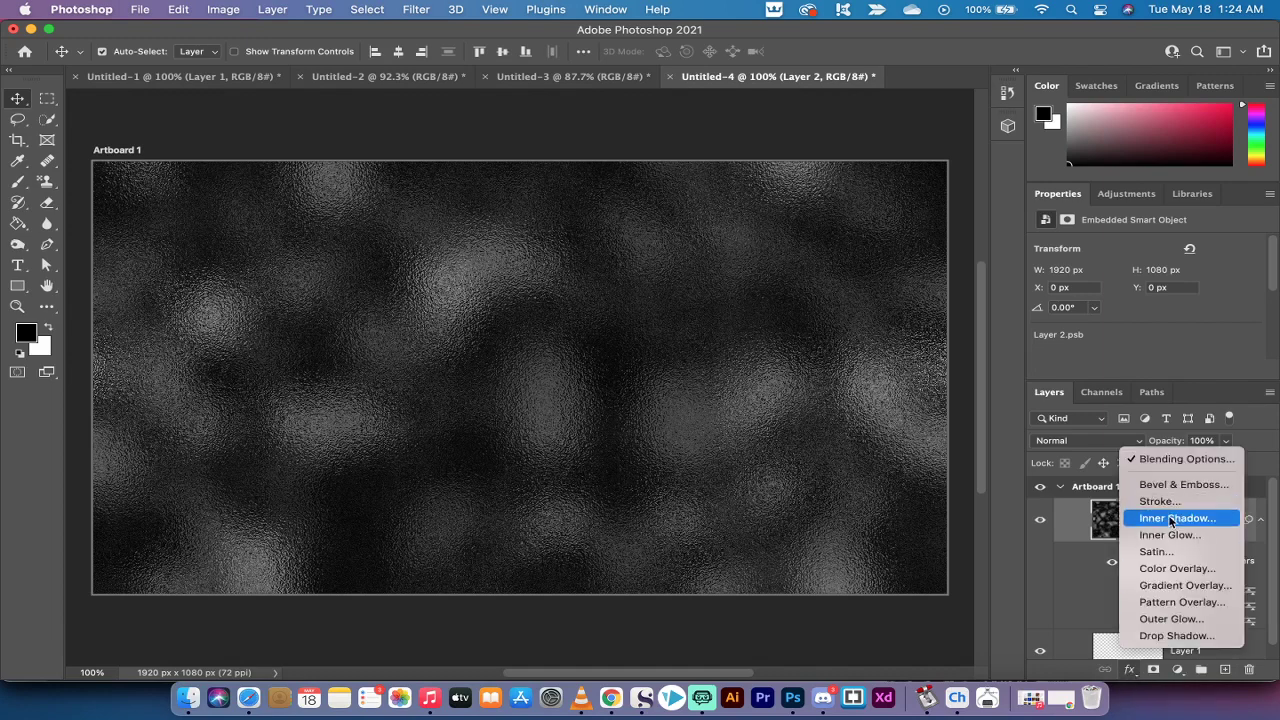
click(1170, 618)
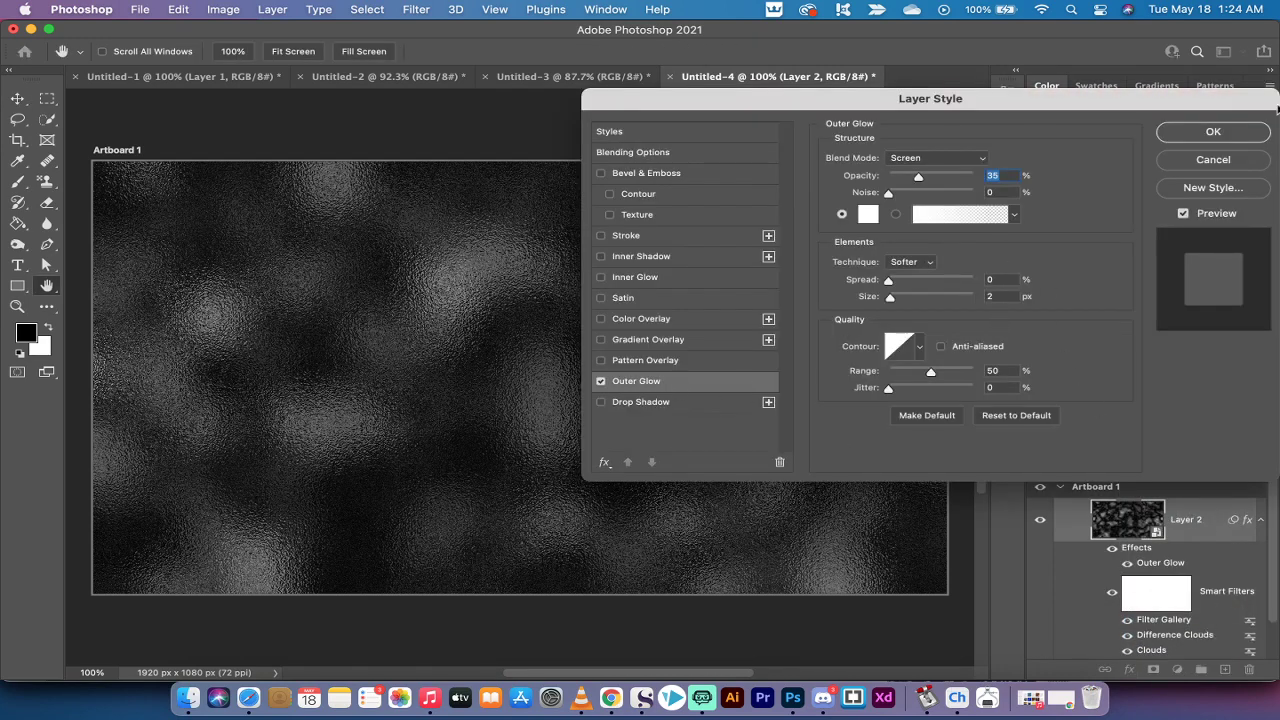
click(1212, 159)
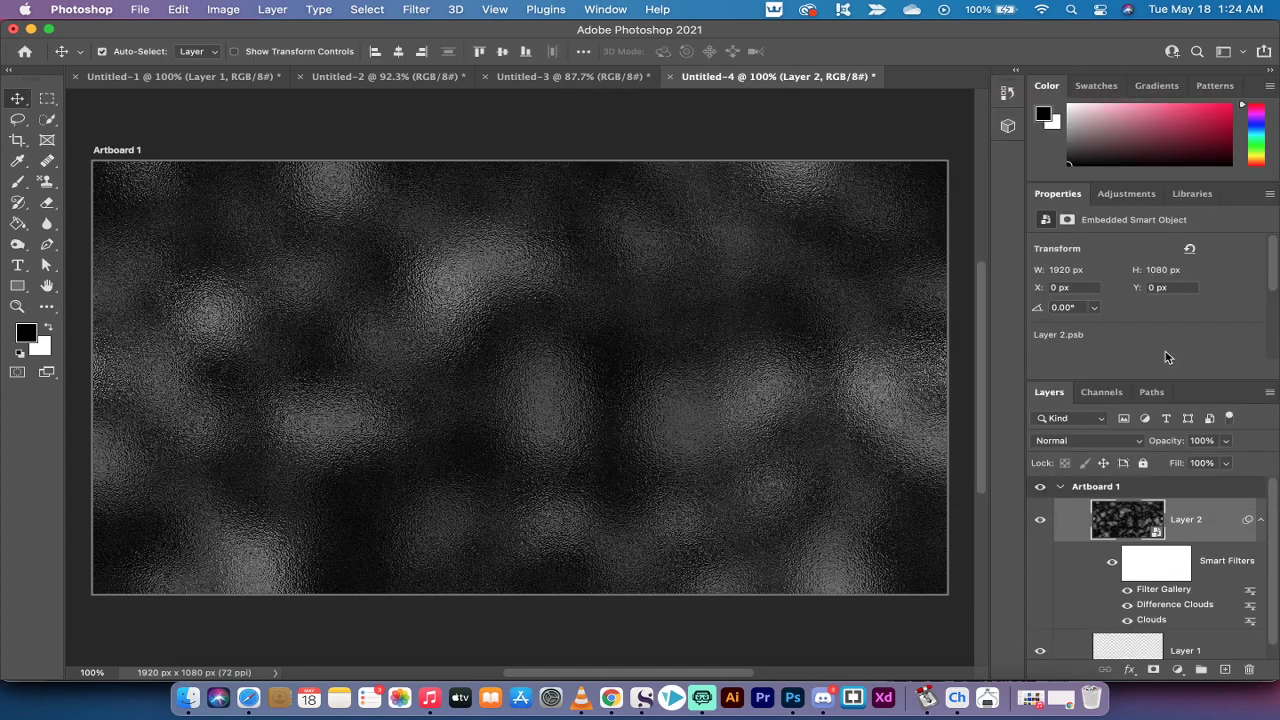
Add a Pattern Overlay effect to Layer 2 and move its settings window aside
click(1131, 670)
click(1170, 602)
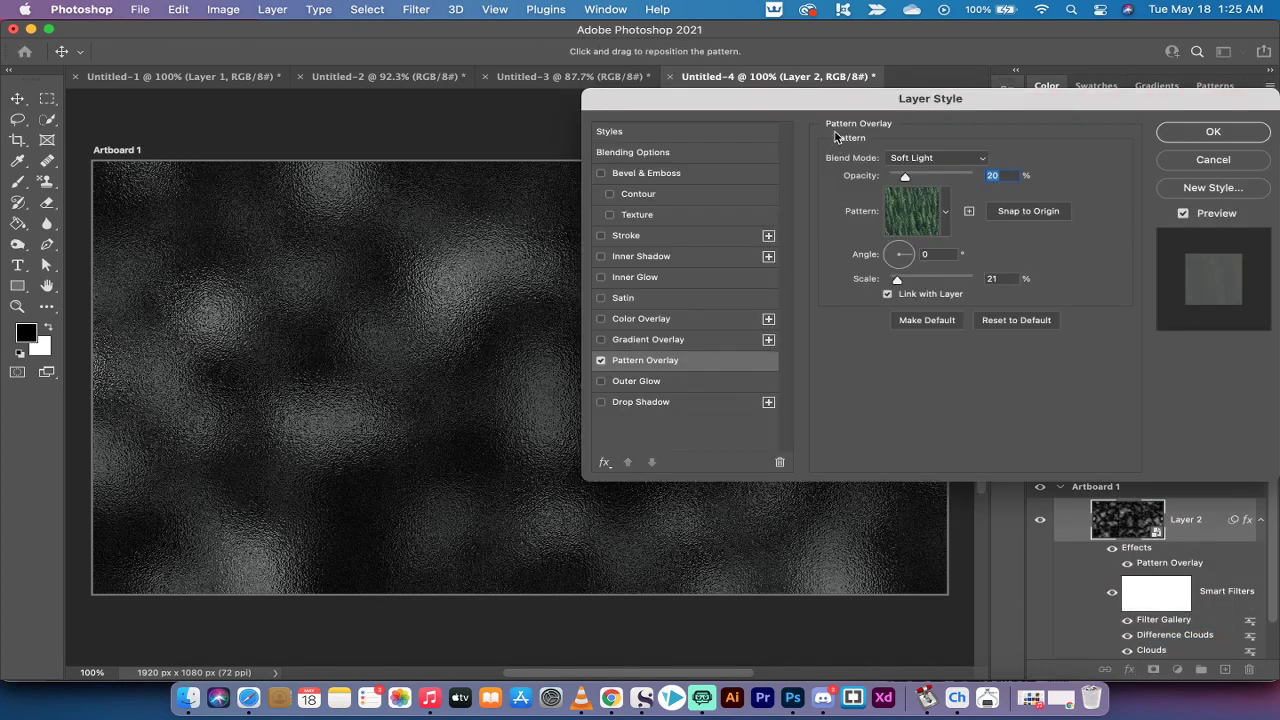
drag(836, 98, 724, 110)
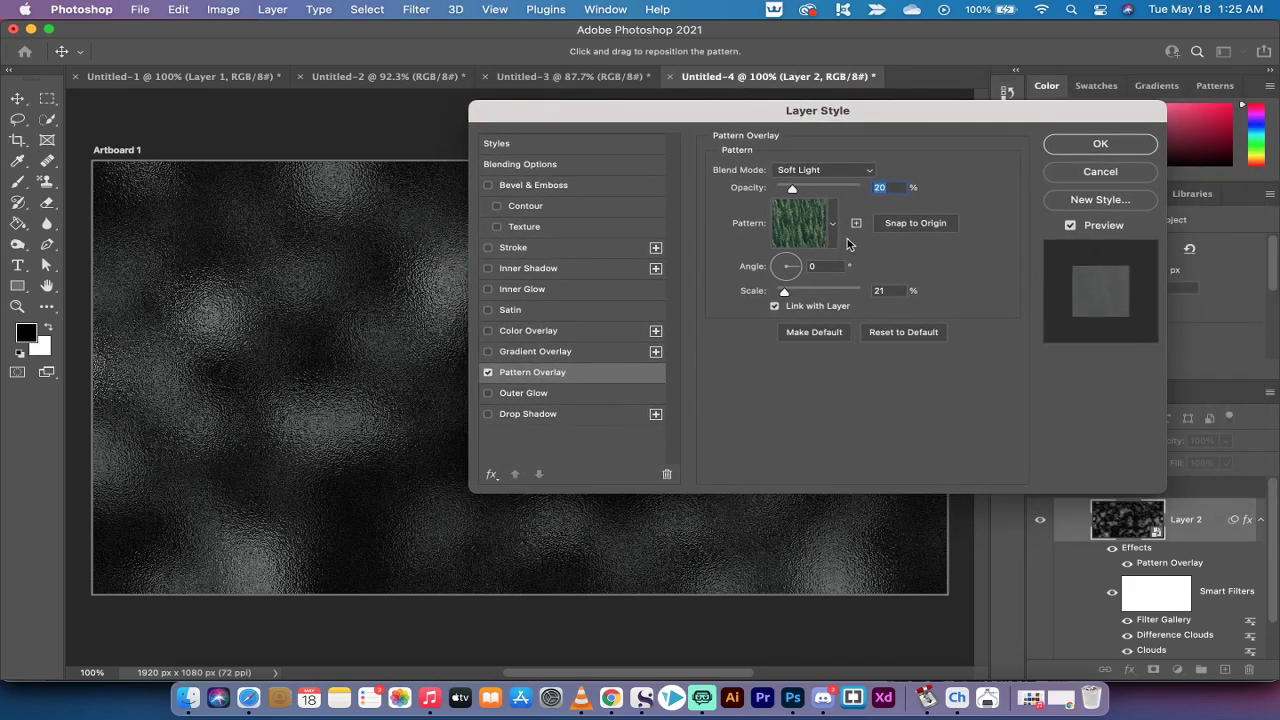
Choose the brown swatch from the Grass pattern group for the overlay
click(833, 230)
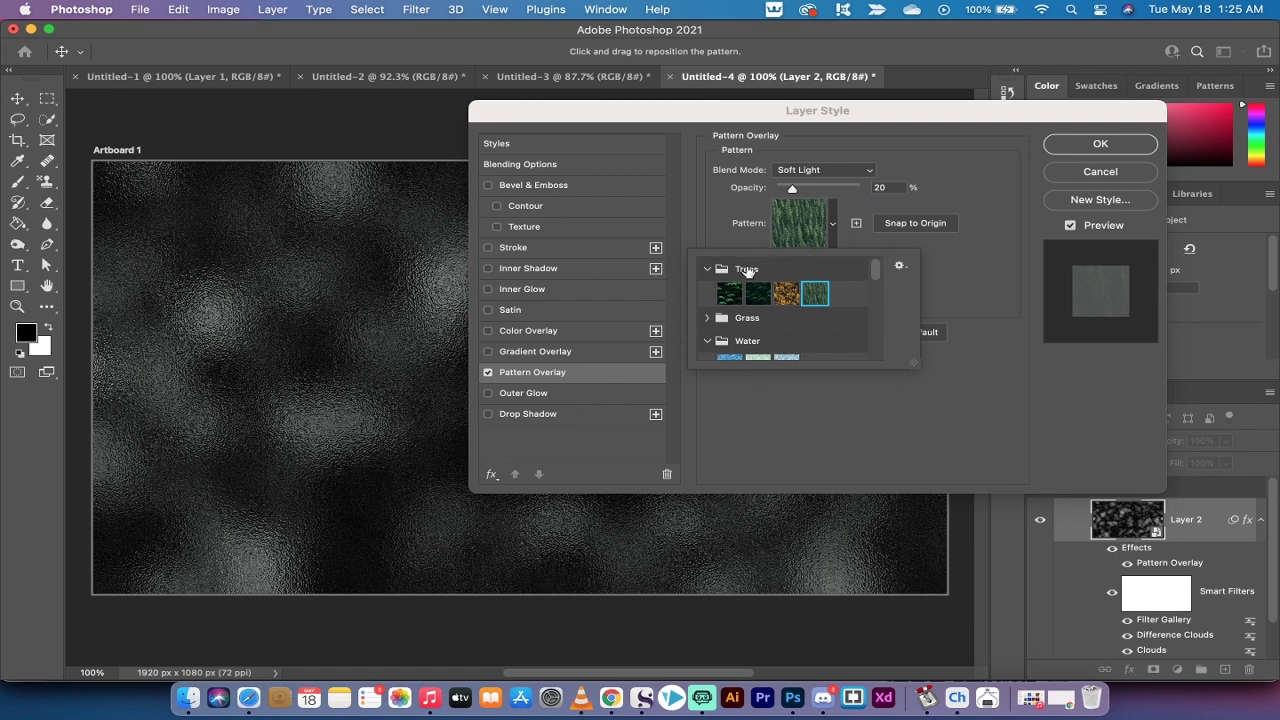
click(706, 318)
scroll(740, 320, down, 1)
scroll(755, 318, down, 2)
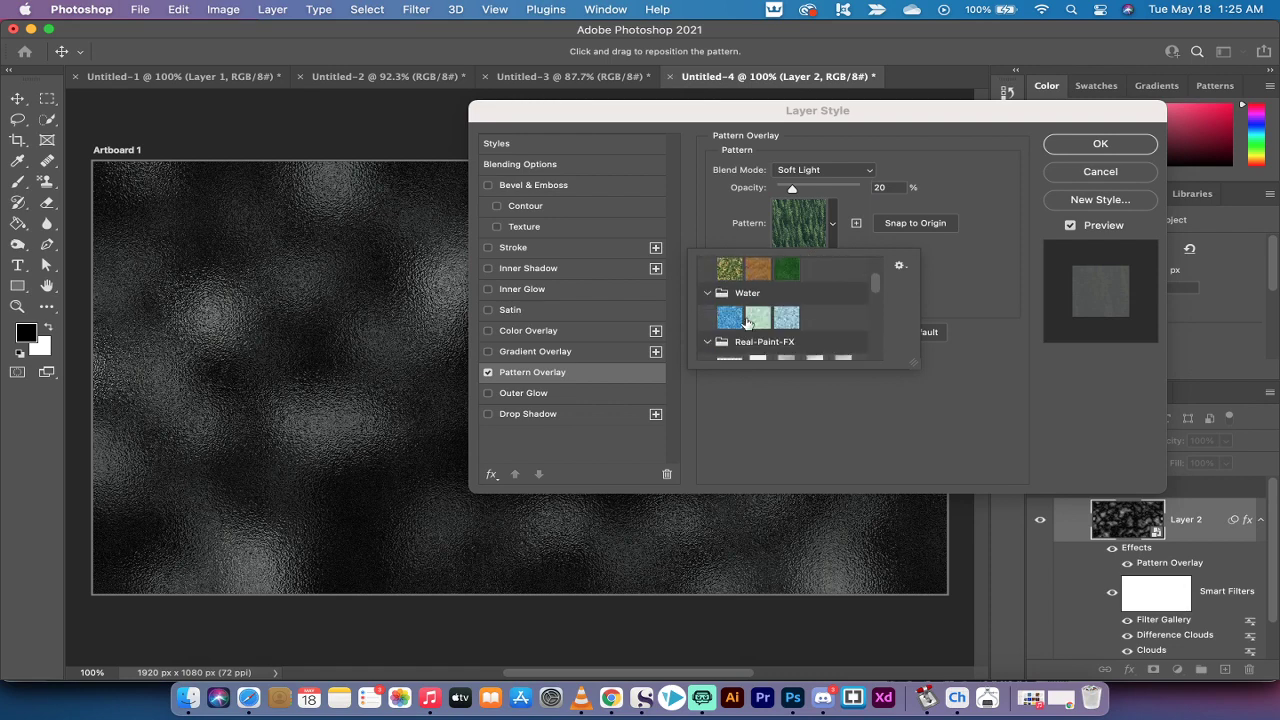
scroll(762, 318, down, 2)
scroll(770, 316, up, 3)
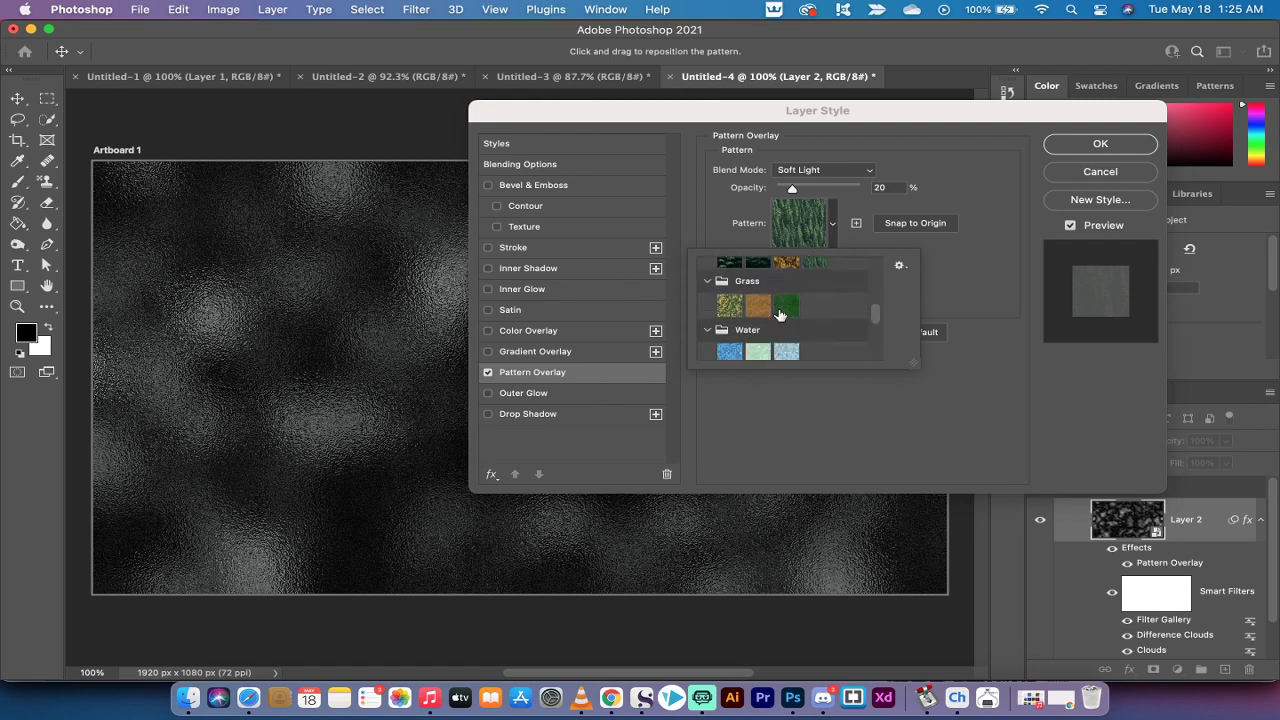
scroll(780, 314, down, 1)
scroll(780, 315, up, 2)
scroll(780, 315, up, 1)
scroll(780, 316, up, 1)
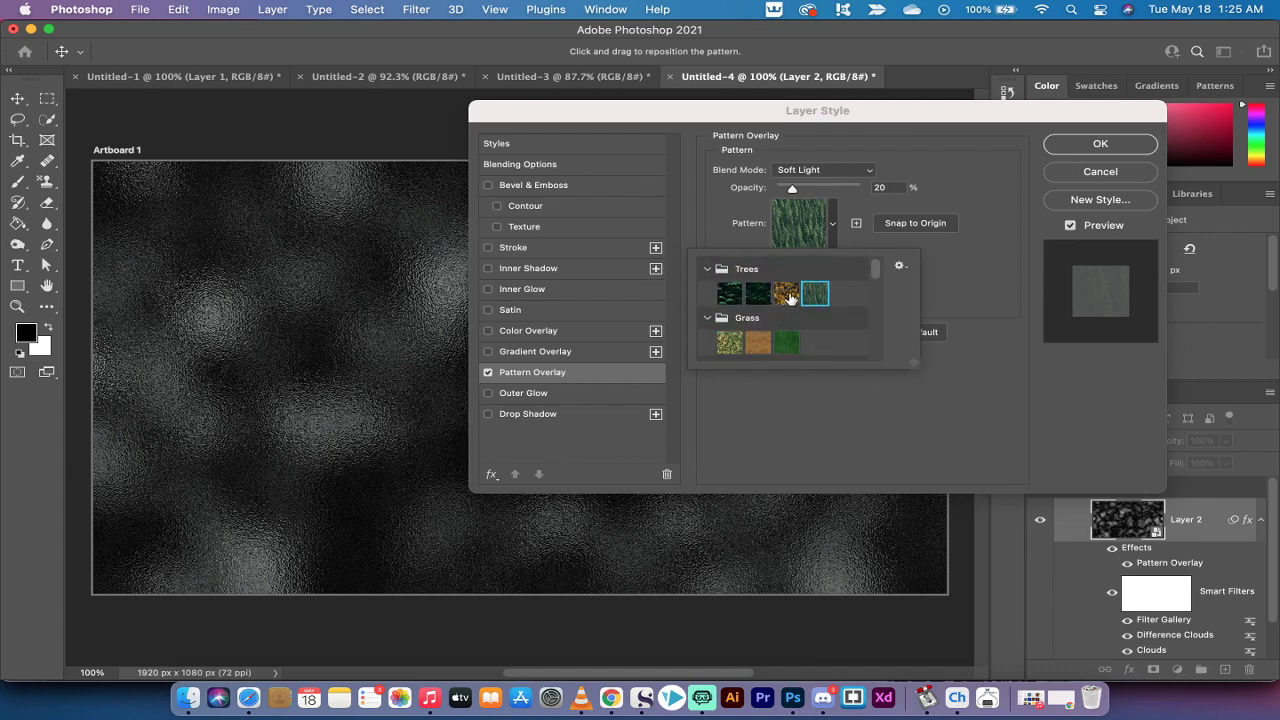
click(759, 345)
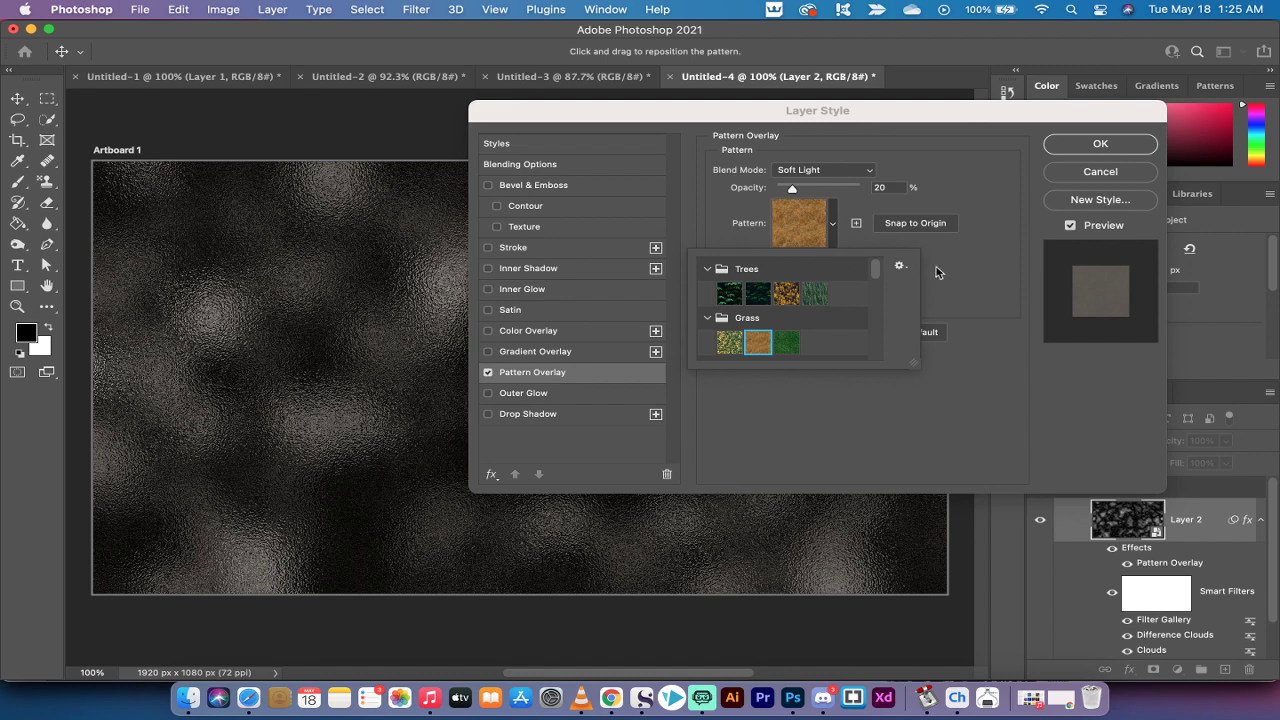
Keep Soft Light, set overlay opacity to 15% and scale to 478%, and confirm
click(992, 269)
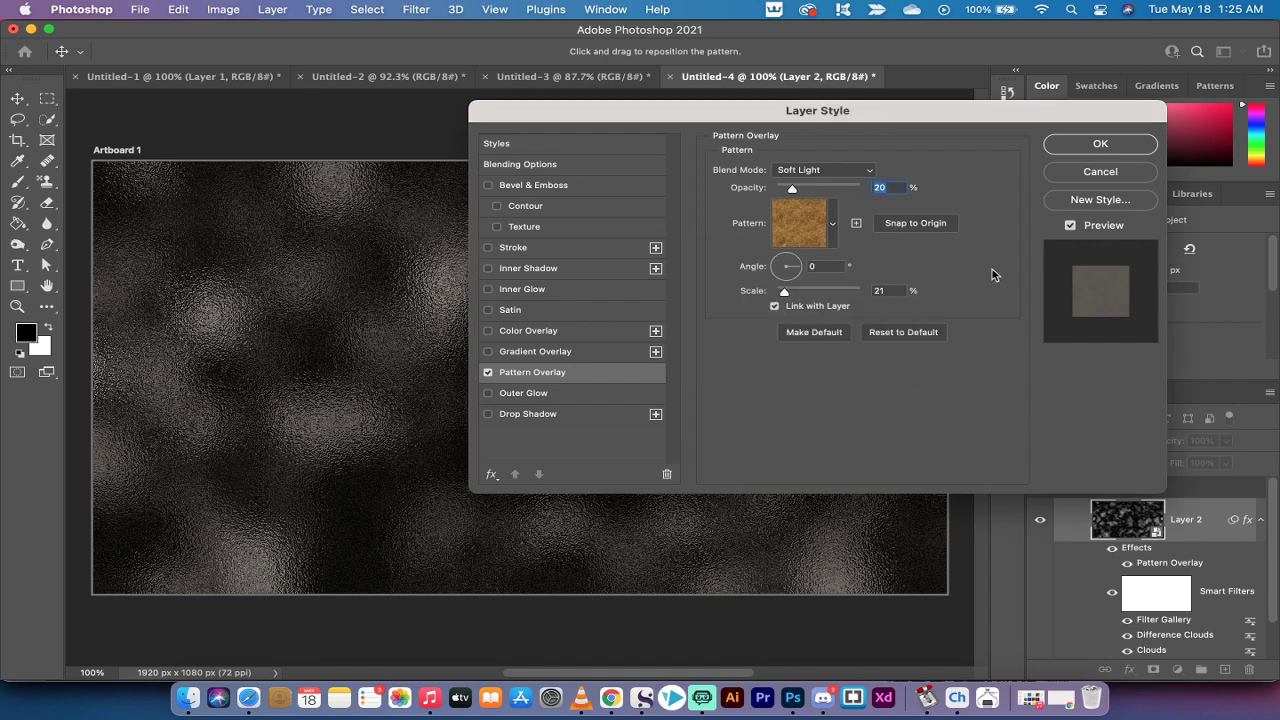
click(803, 172)
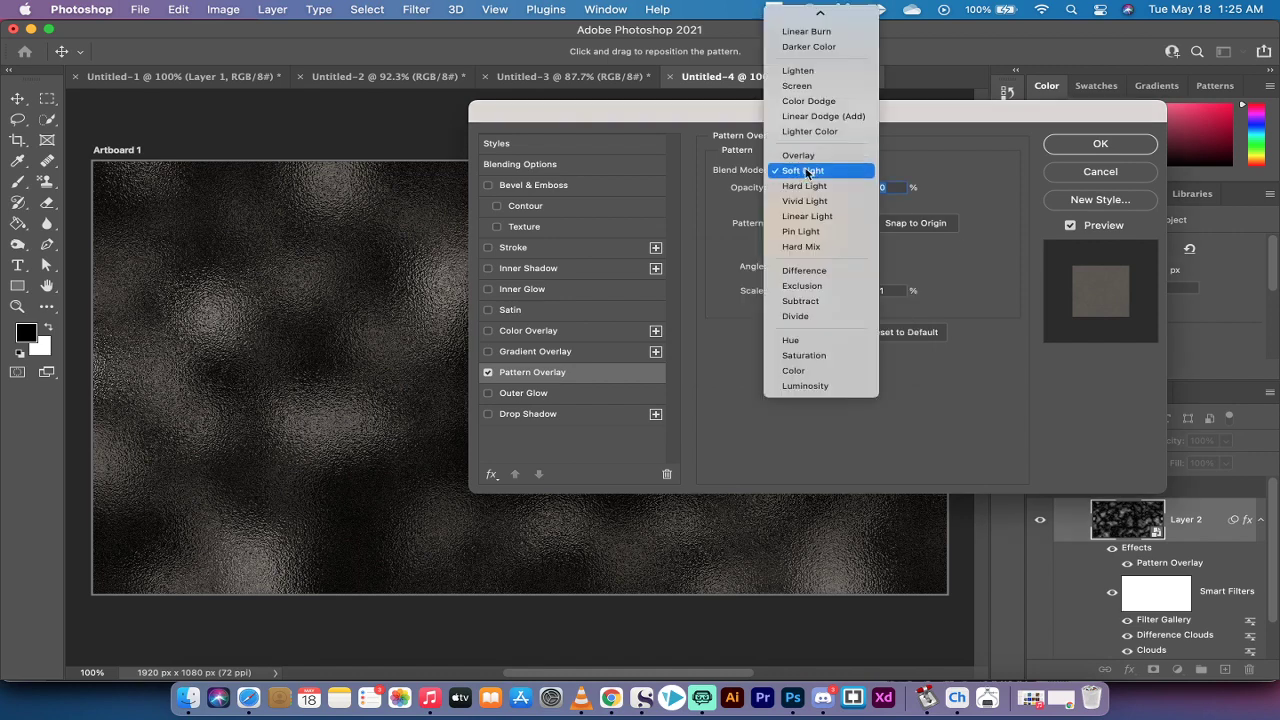
click(803, 171)
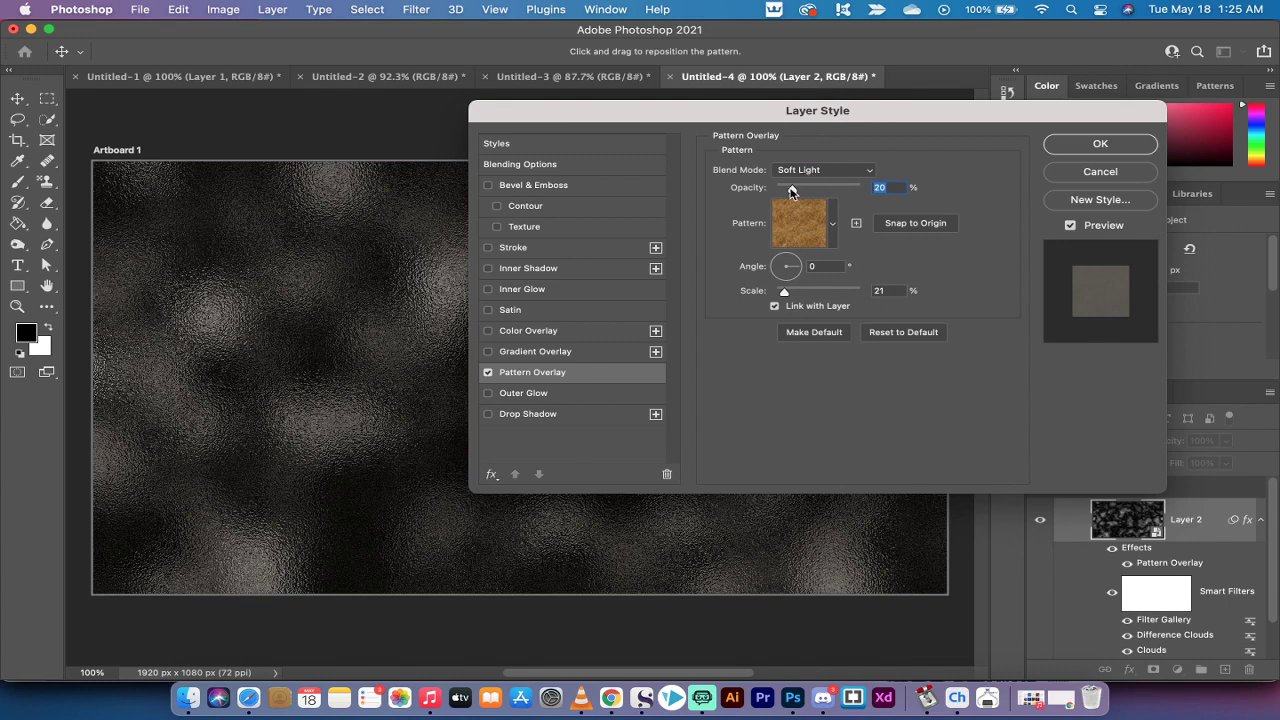
drag(791, 191, 788, 191)
mouse_move(786, 294)
mouse_down()
mouse_move(827, 296)
mouse_move(784, 295)
mouse_up()
click(1100, 143)
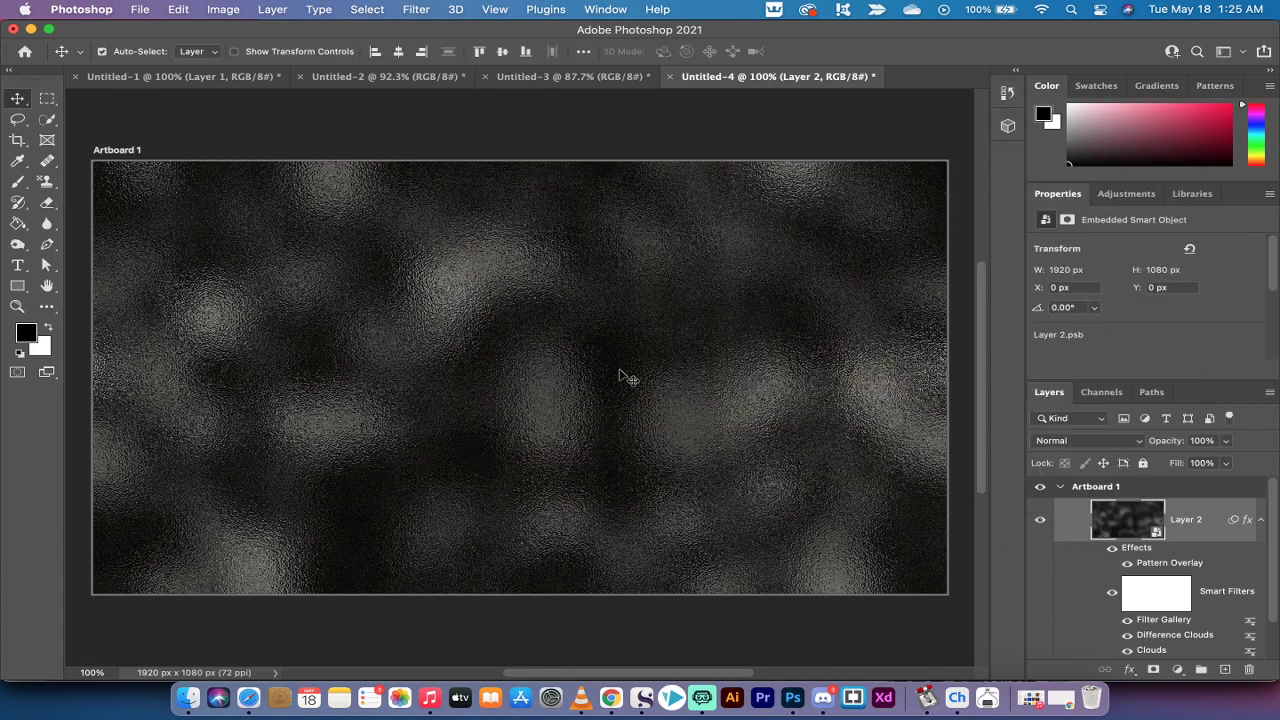